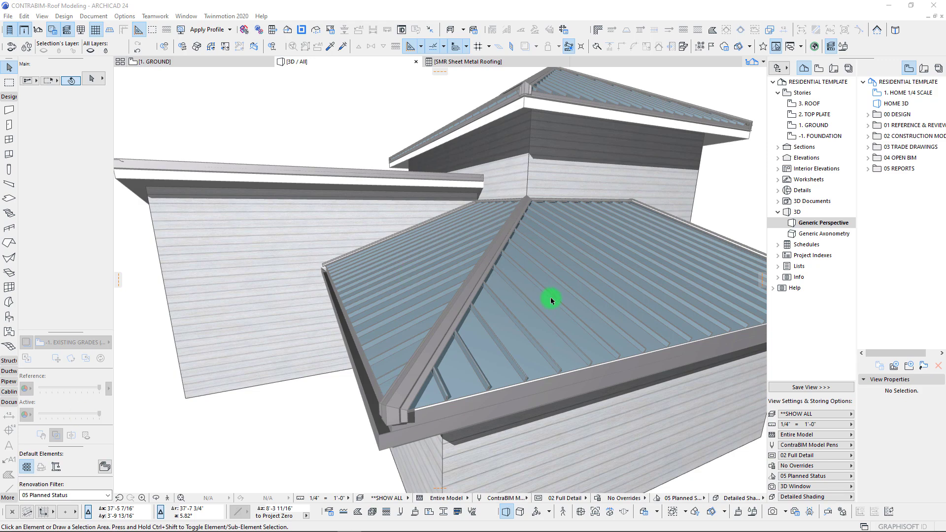
- Examine the building's standing seam roofs, hip ridges and eave edges from several angles and distances
middle_click_drag(467, 319, 468, 318, "shift")
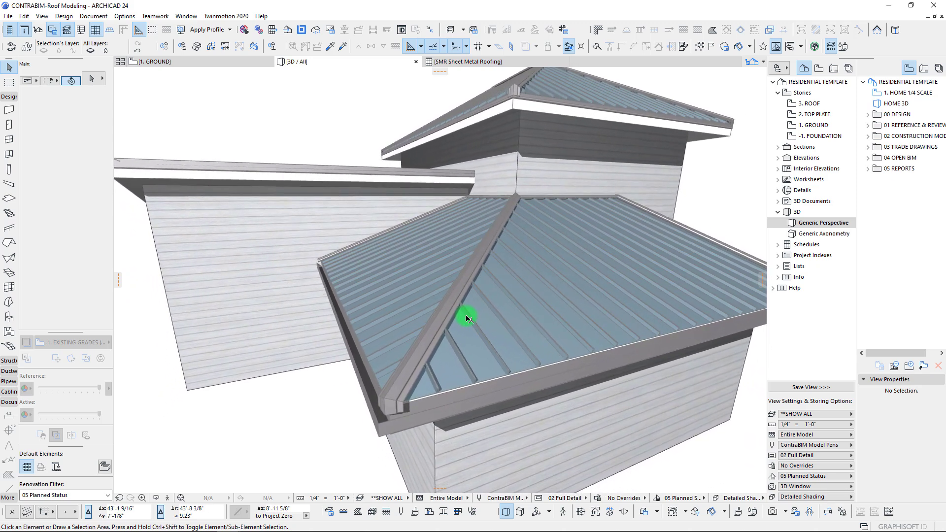
scroll(468, 318, "down", 10)
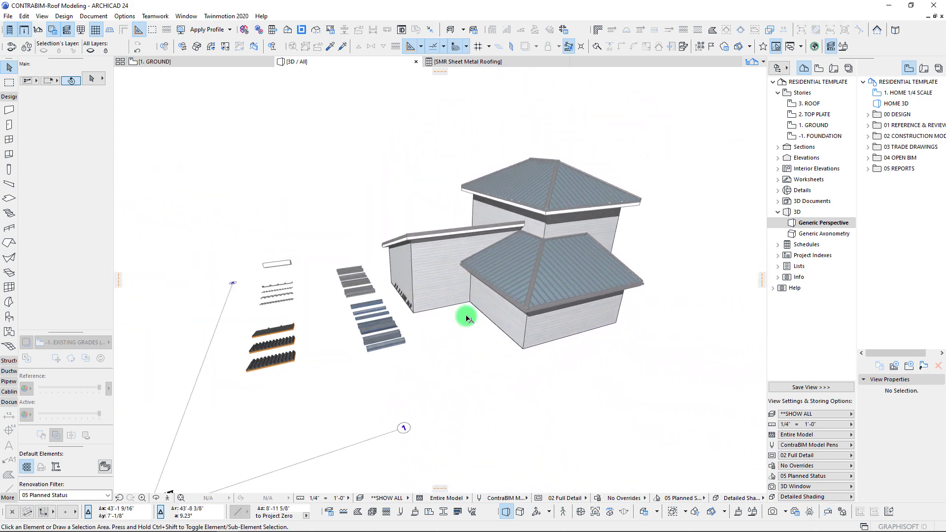
scroll(467, 318, "up", 3)
scroll(468, 318, "up", 10)
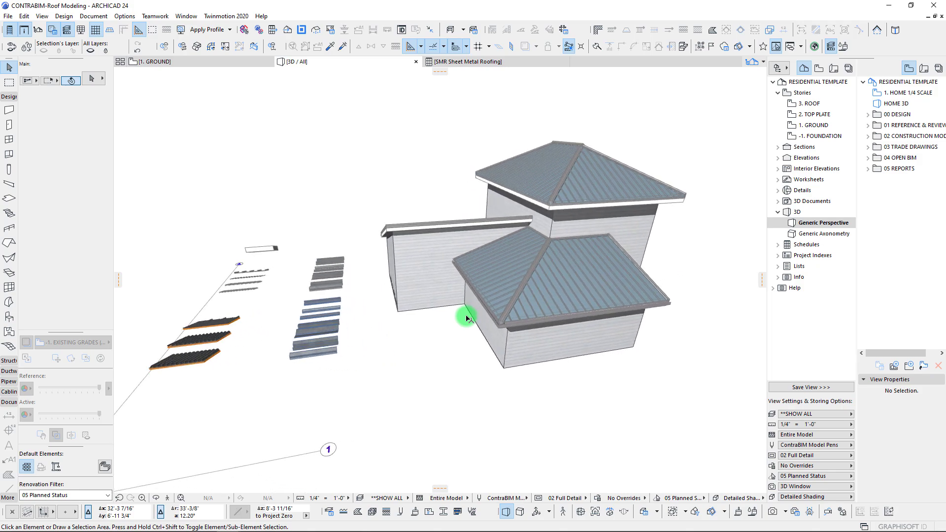
middle_click_drag(466, 316, 486, 371, "shift")
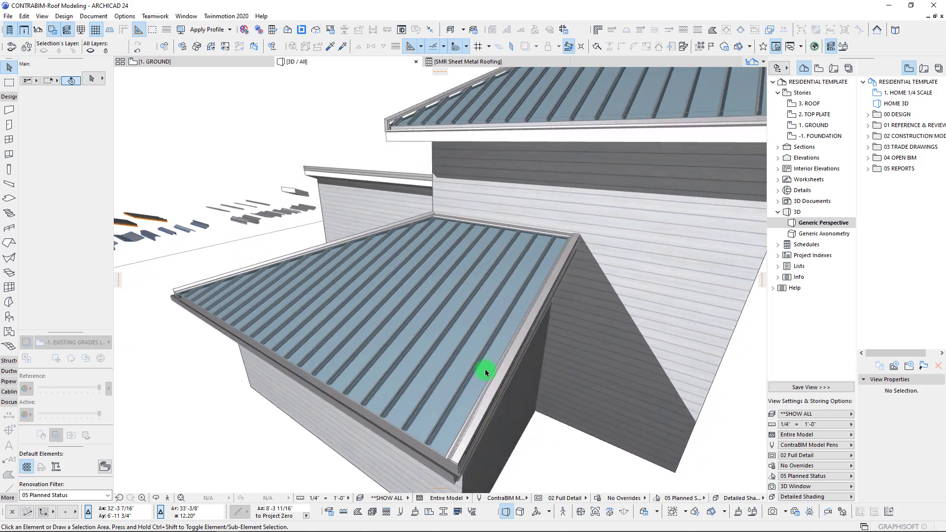
scroll(451, 376, "up", 4)
middle_click_drag(519, 146, 533, 247, "shift")
scroll(533, 247, "down", 5)
middle_click_drag(402, 221, 434, 380, "shift")
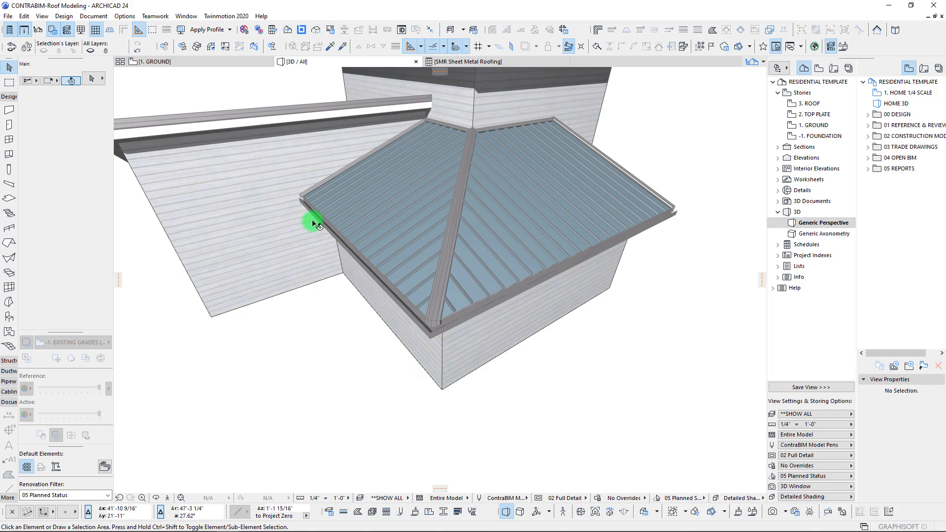
- Try deleting the ridge end cap flashing on the lower hip roof, undo the deletion and clear the selection
middle_click_drag(636, 168, 450, 336, "shift")
left_click(449, 335)
mouse_move(518, 368)
middle_mouse_down("shift")
mouse_move(575, 386)
mouse_move(405, 233)
mouse_move(410, 217)
mouse_move(481, 253)
mouse_move(498, 228)
mouse_move(458, 261)
mouse_move(450, 286)
middle_mouse_up("shift")
key("Escape")
key("Delete")
key("ctrl+z")
scroll(448, 287, "down", 4)
scroll(657, 205, "down", 4)
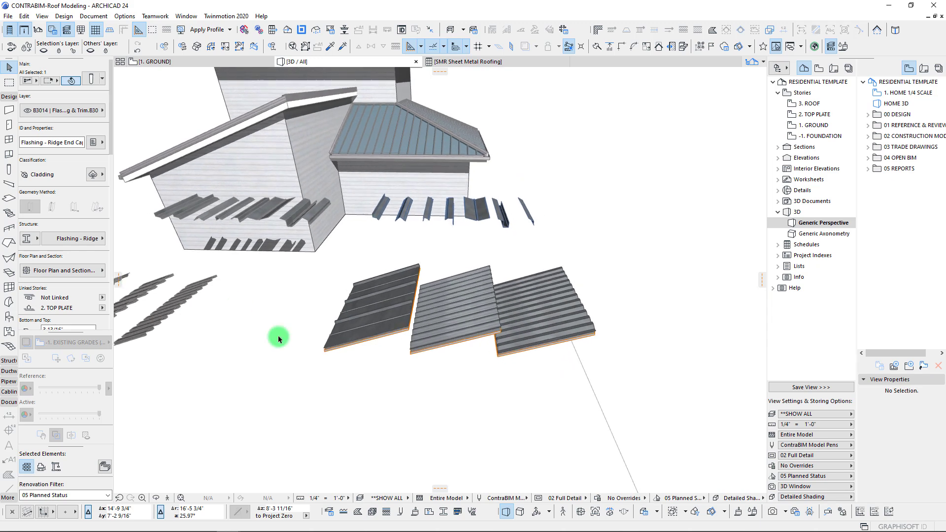
left_click(278, 337)
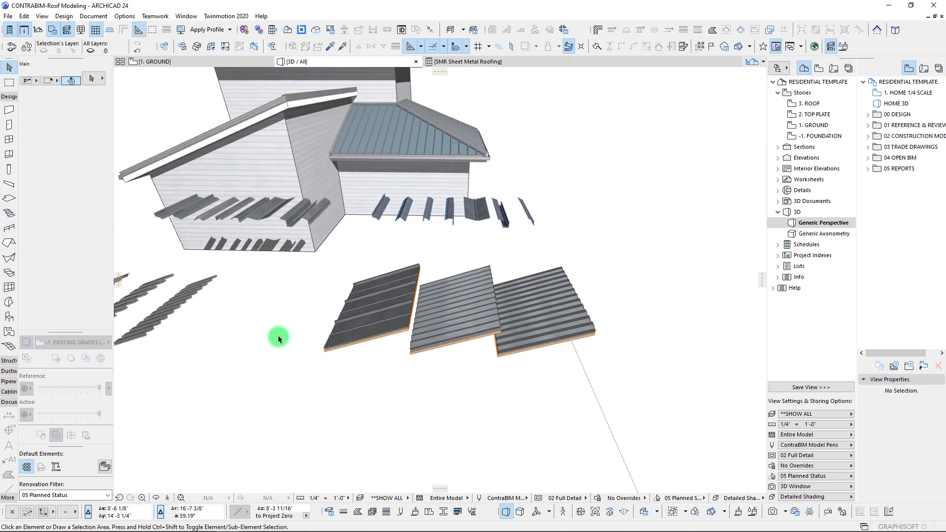
- Select the standing seam sample panel beside the building to inspect its object type and properties
scroll(450, 348, "up", 5)
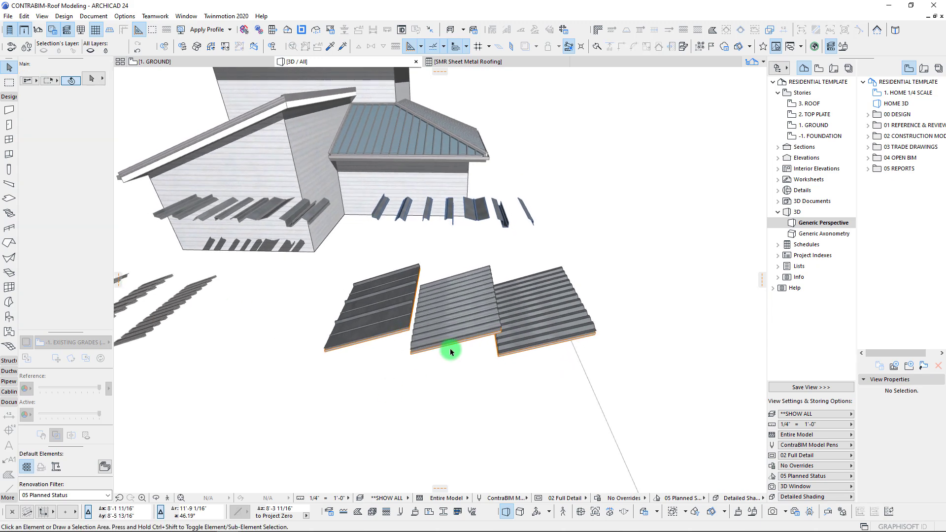
scroll(451, 349, "up", 3)
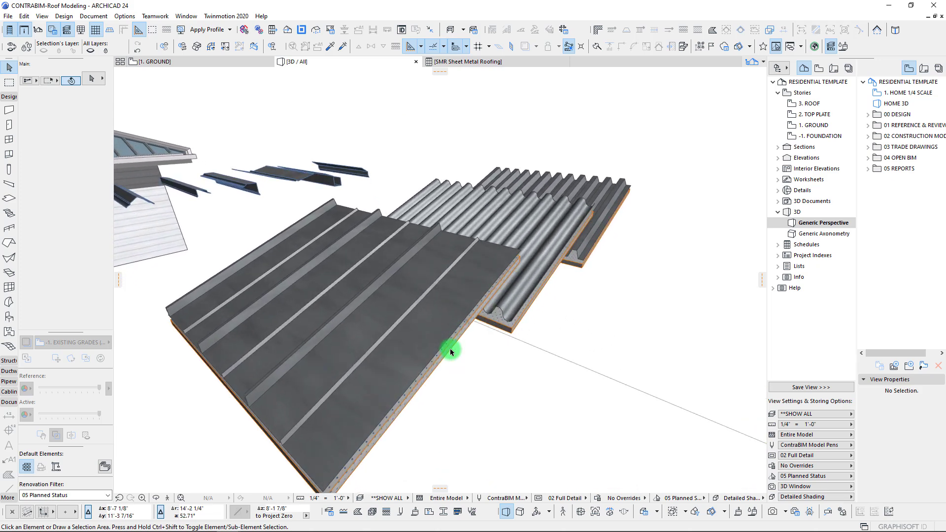
scroll(450, 346, "up", 3)
left_click(351, 295)
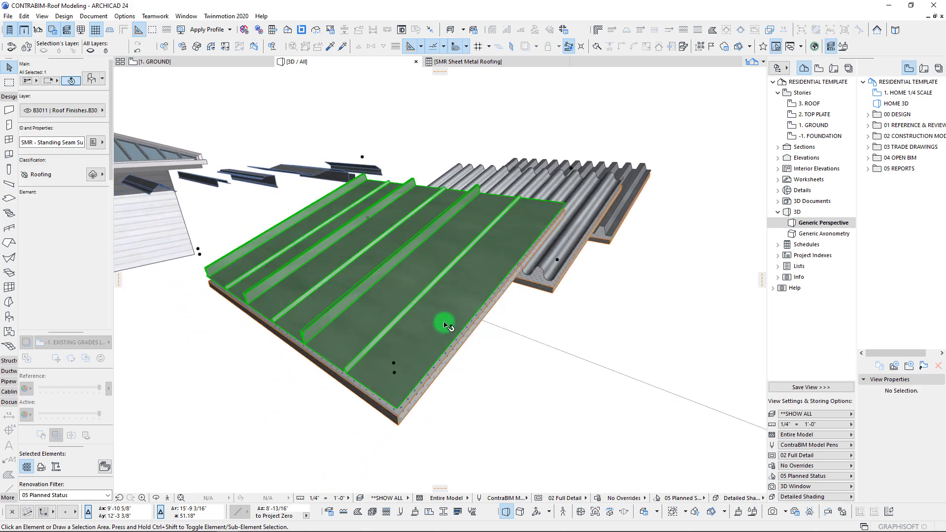
middle_click_drag(444, 324, 447, 325, "shift")
scroll(445, 325, "down", 10)
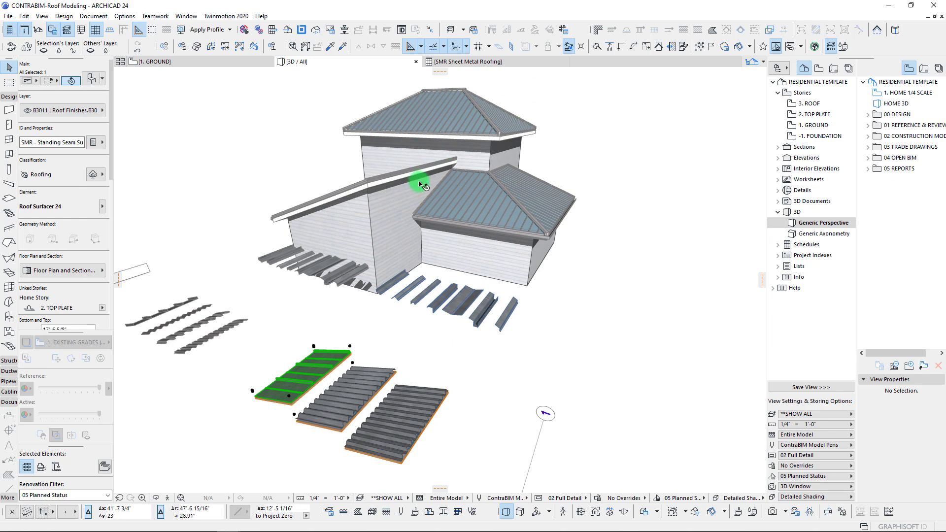
- Select the trapezoid-profile sample among the steel deck pieces and inspect its properties
middle_click_drag(420, 215, 312, 336, "shift")
left_click(300, 338)
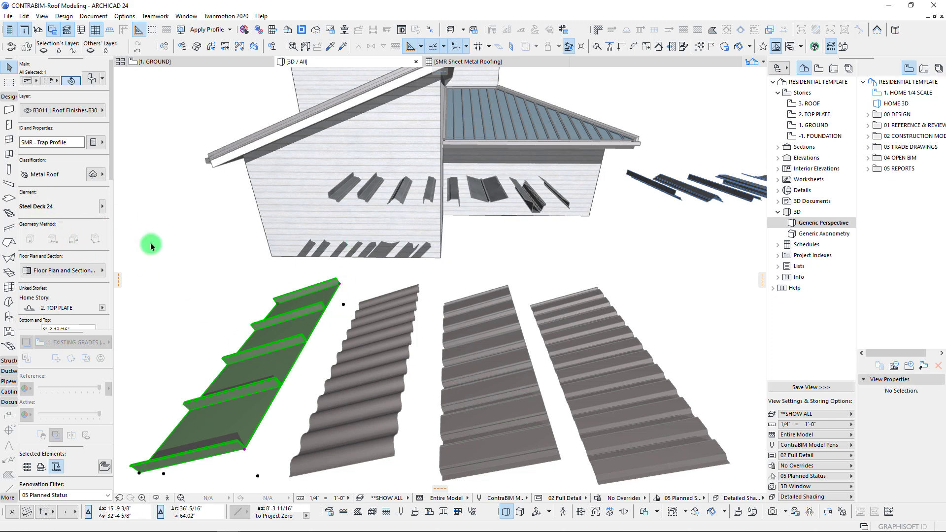
middle_click_drag(408, 354, 384, 340, "shift")
- Reselect the standing seam sample panel and open the Roof Accessories settings with the Roof Surfacer 24 object chosen
left_click(337, 265)
left_click(292, 306)
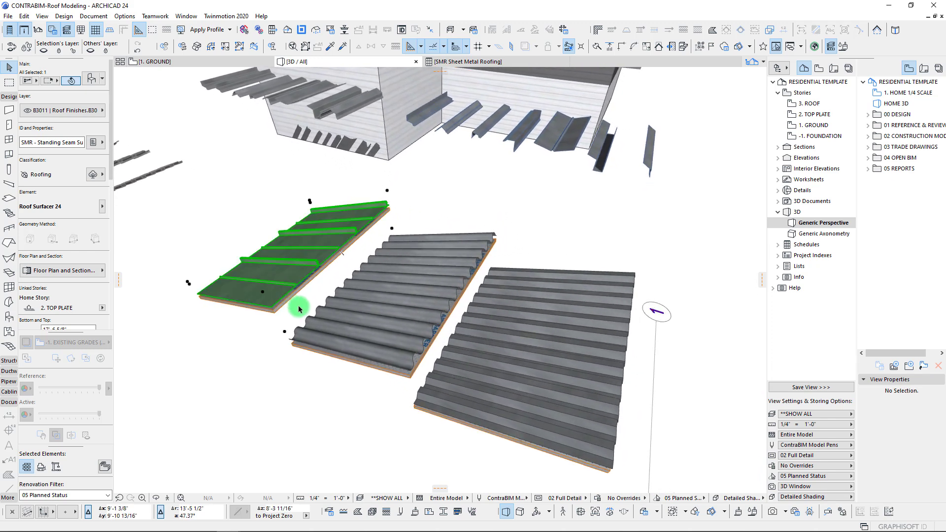
left_click(107, 50)
left_click(64, 16)
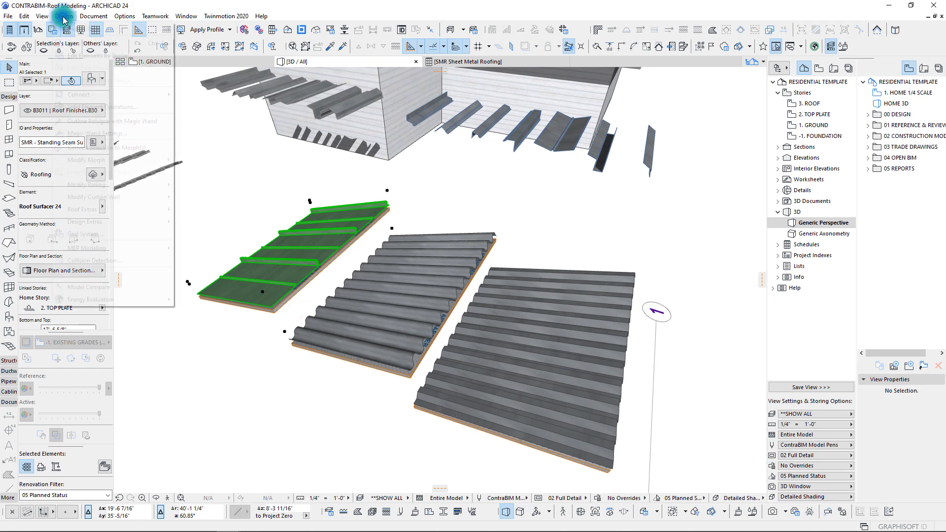
left_click(144, 220)
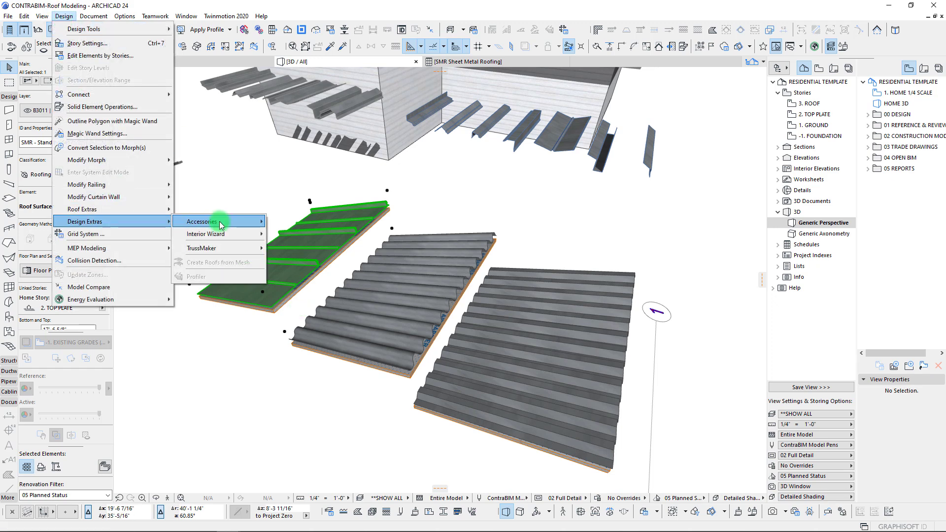
left_click(220, 224)
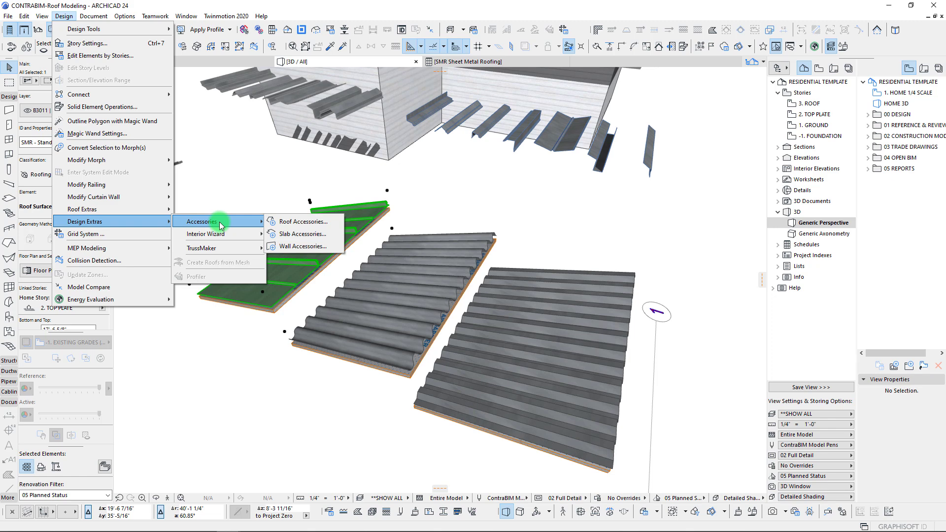
left_click(106, 222)
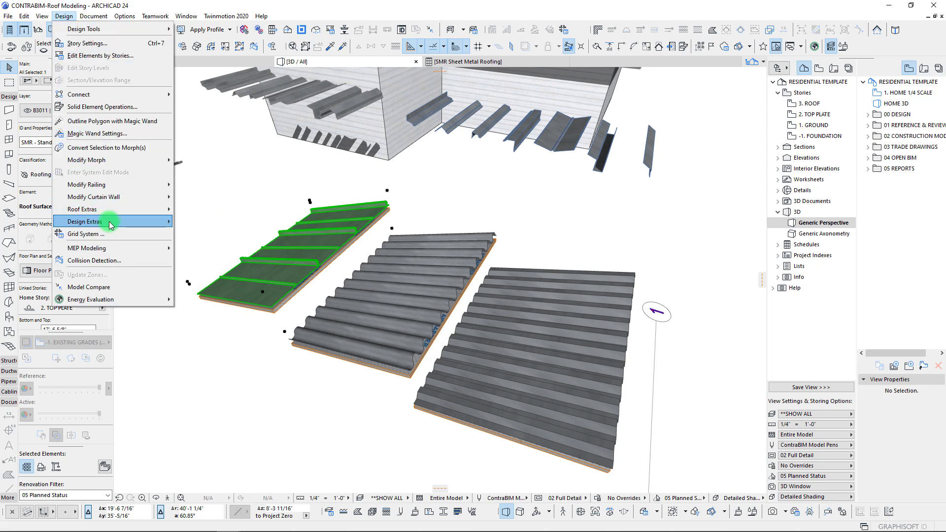
left_click(190, 224)
left_click(299, 224)
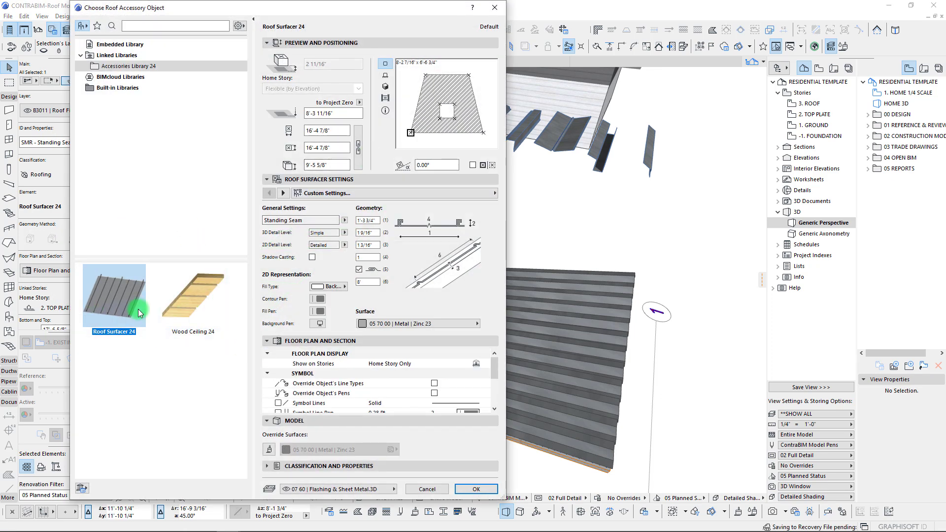
left_click(121, 316)
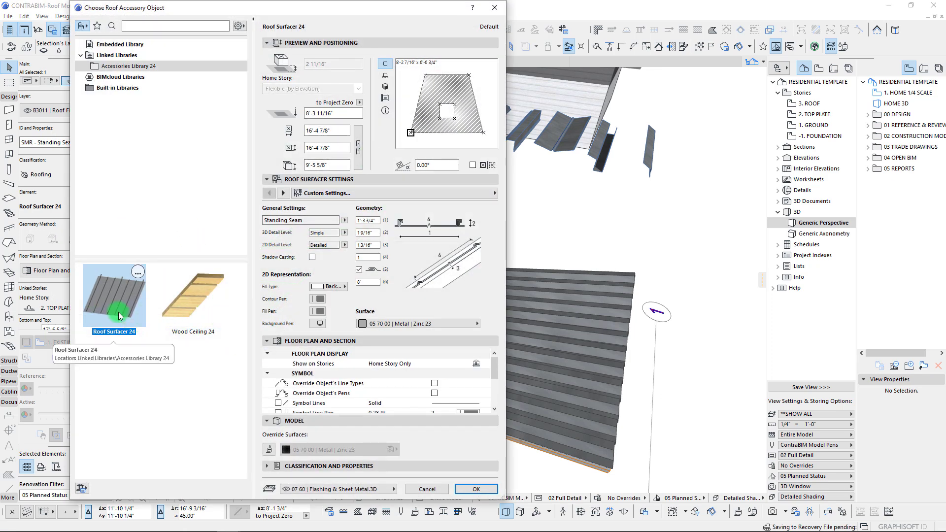
- Preview the Corrugated Sheet, Trapezoid Sheet, Normal Tiles, Rounded Tiles and Italian Tiles covering types, and return the type to Standing Seam
left_click(307, 219)
left_click(345, 221)
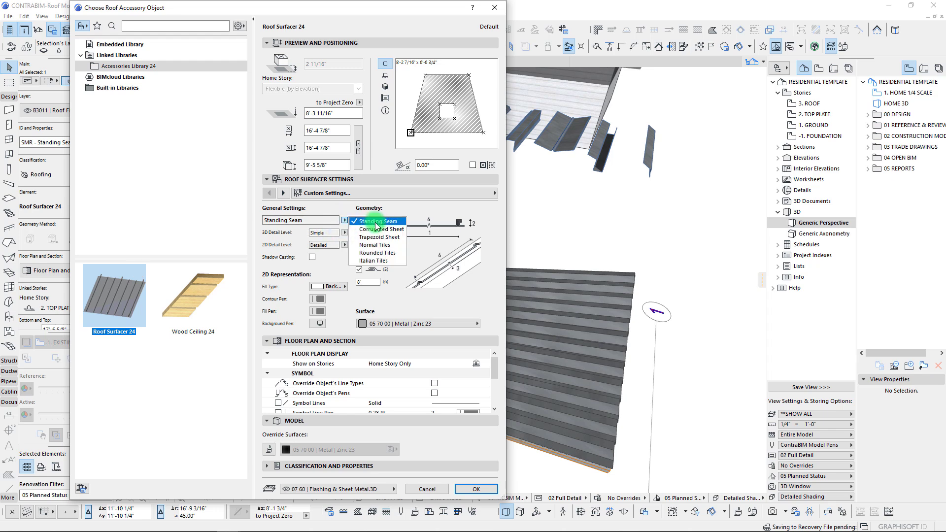
left_click(380, 228)
left_click(345, 221)
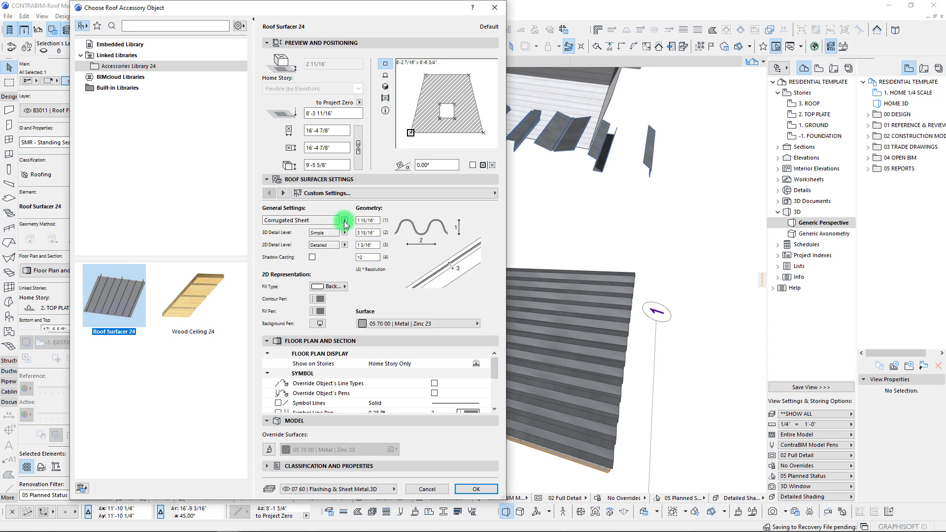
left_click(377, 237)
left_click(345, 221)
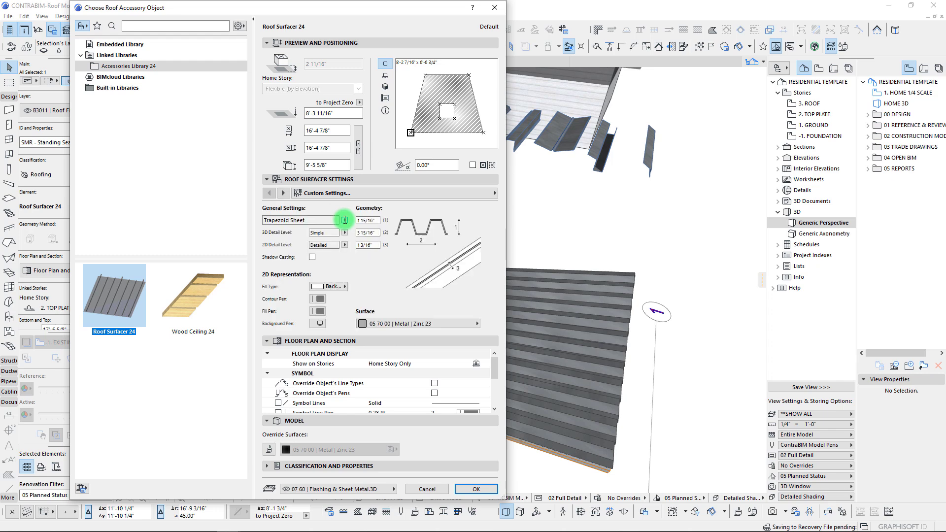
left_click(371, 242)
left_click(345, 221)
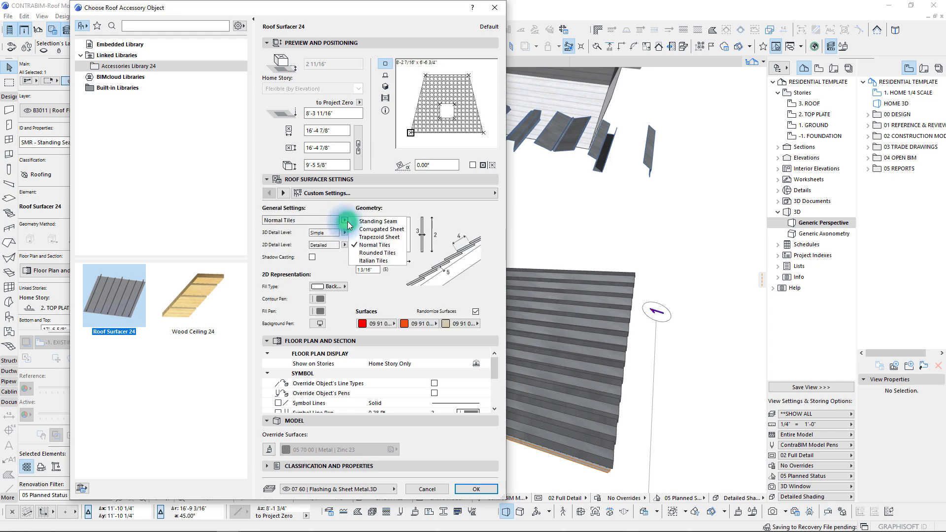
left_click(374, 253)
left_click(345, 221)
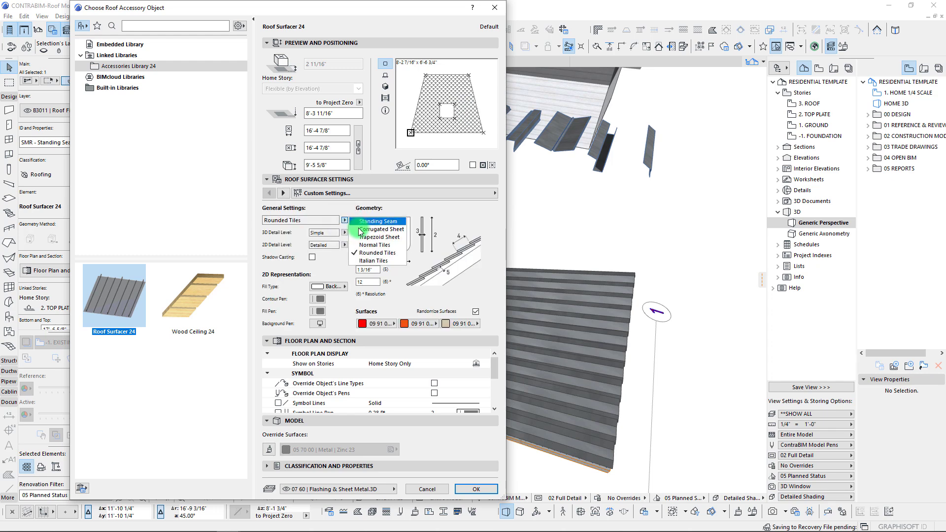
left_click(367, 261)
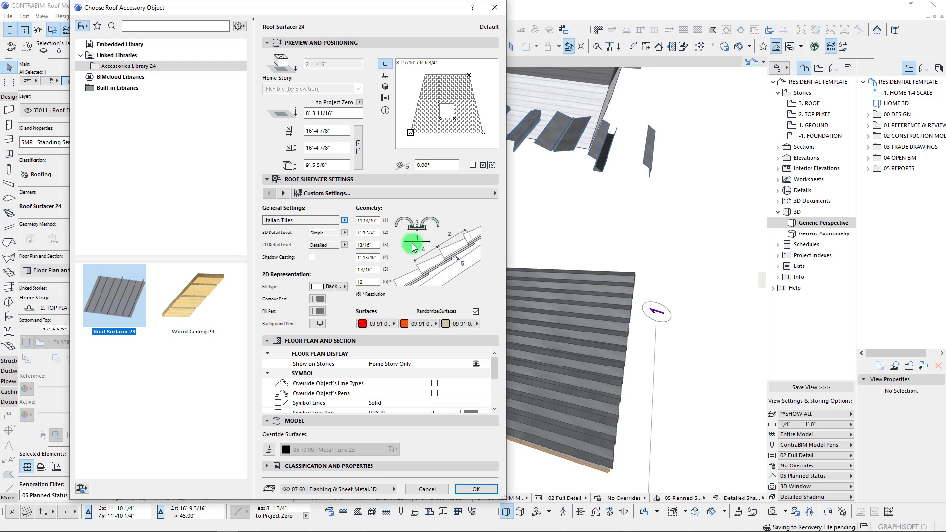
left_click(344, 222)
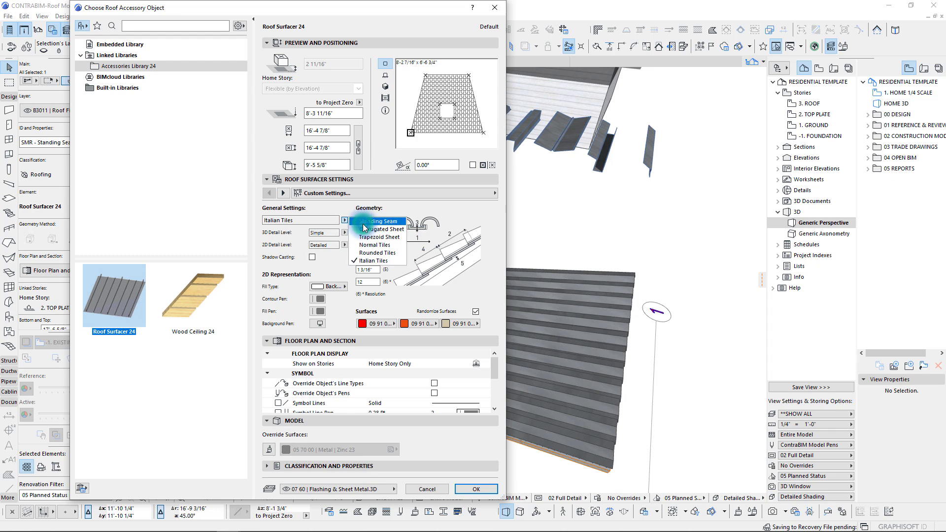
left_click(378, 221)
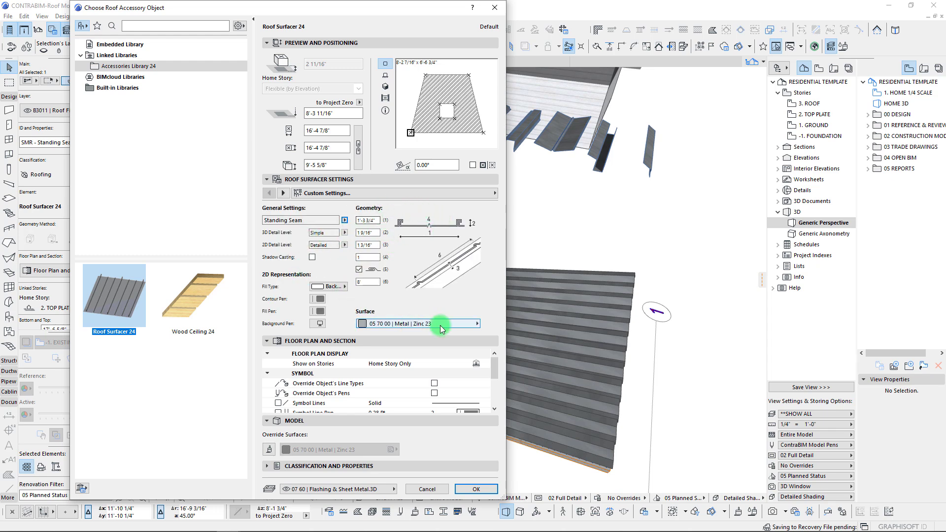
- Try out the Standing Seam's intermediate rib count and cross-seam option, restore both, accept the settings and cancel the object's placement
left_click(375, 233)
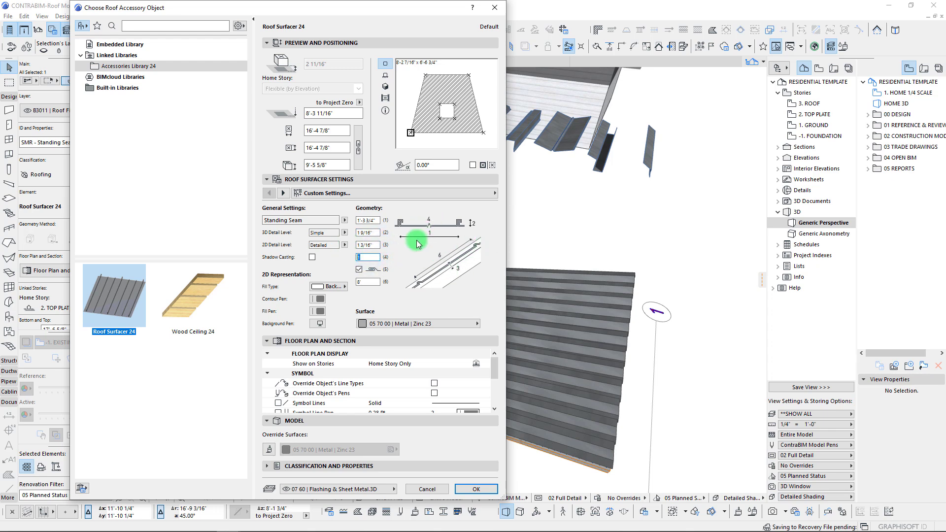
key("Return")
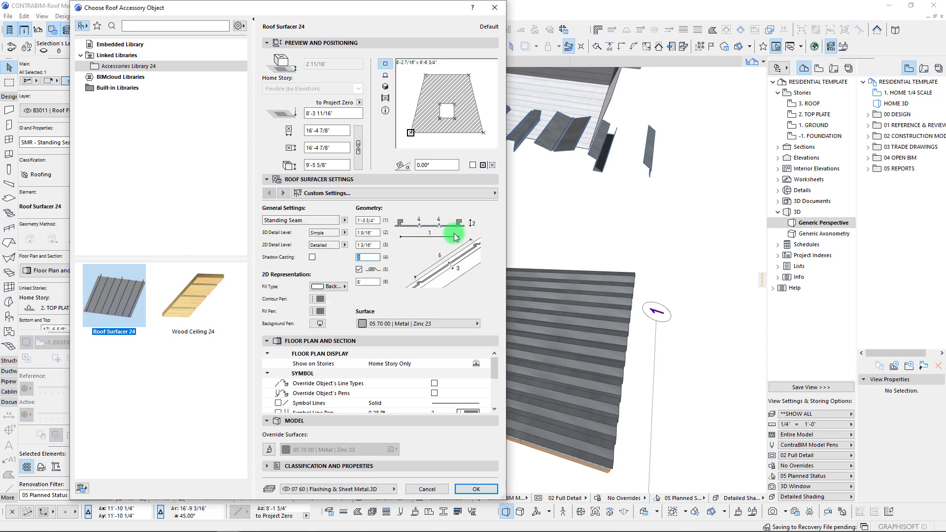
left_click(358, 269)
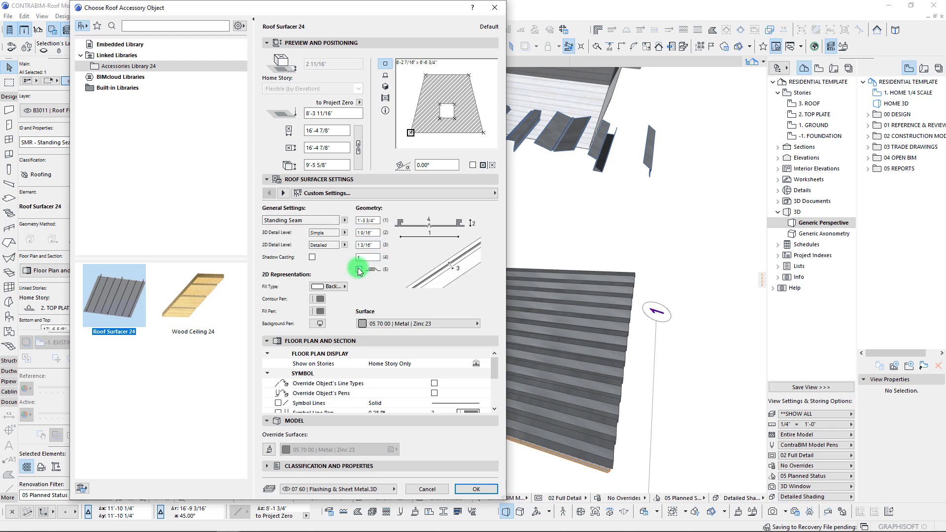
left_click(371, 279)
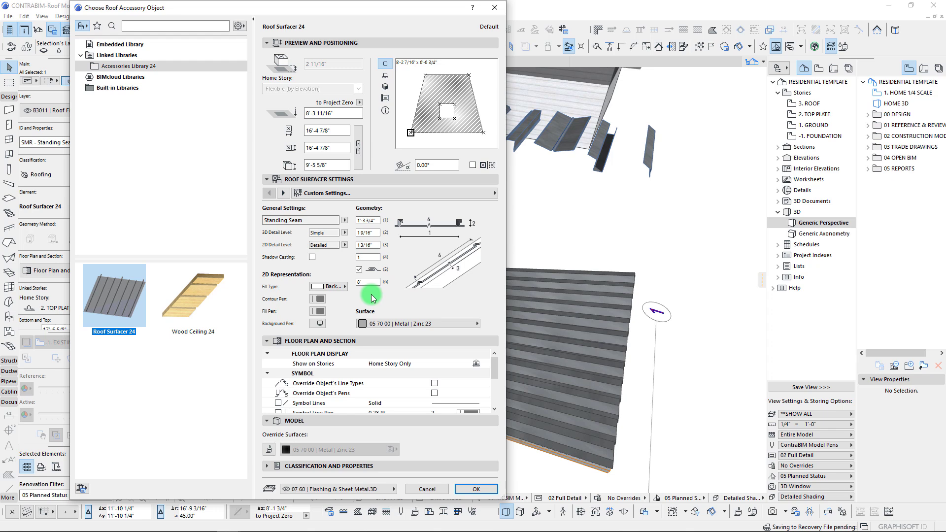
left_click(474, 492)
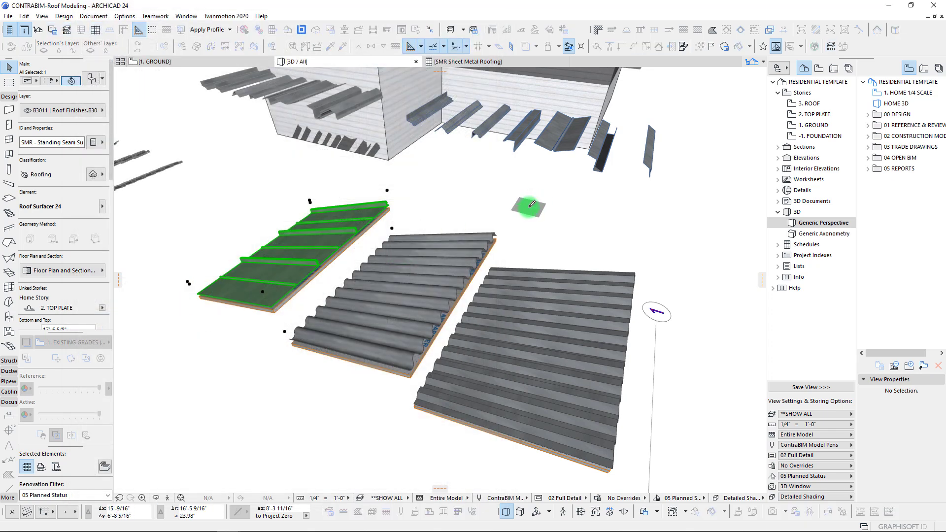
key("Escape")
middle_click_drag(442, 168, 426, 229)
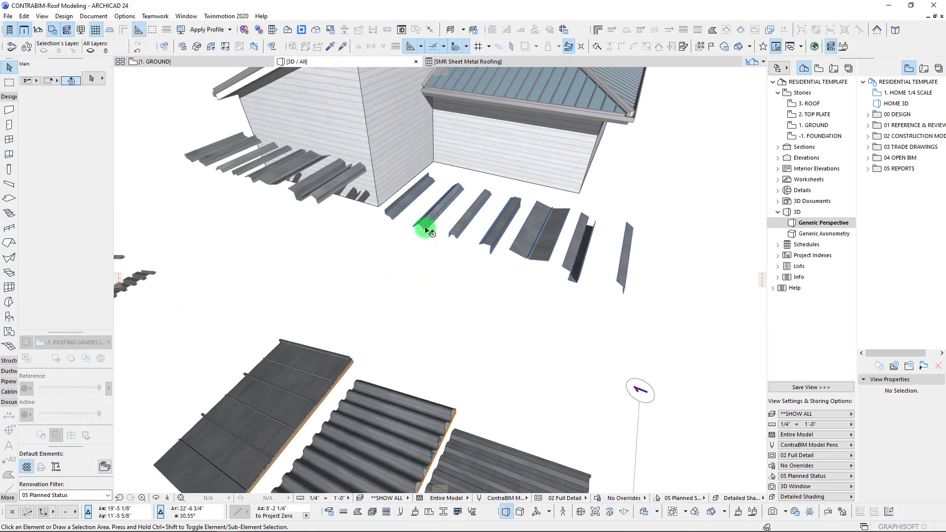
scroll(426, 229, "down", 5)
scroll(427, 229, "up", 3)
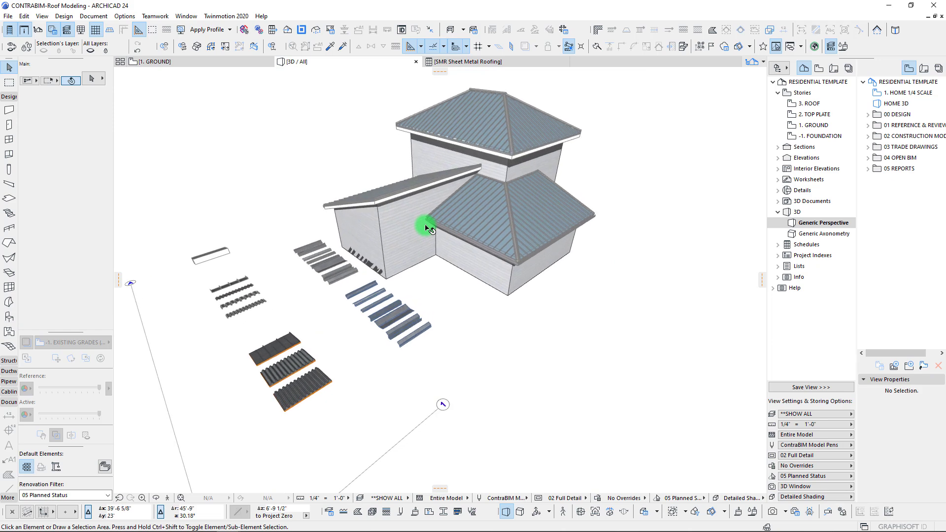
middle_click_drag(425, 227, 425, 227, "shift")
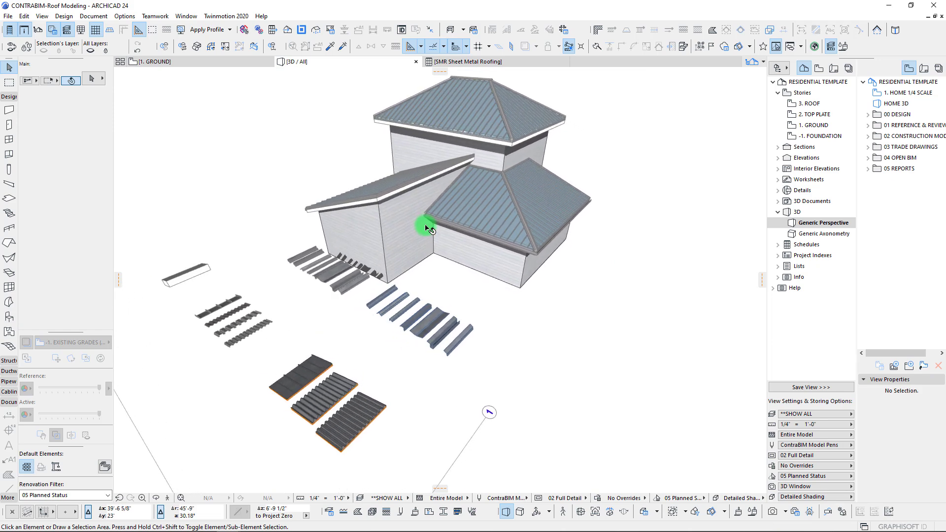
- Select the steel deck covering the front slope of the lower hip roof
scroll(428, 228, "up", 5)
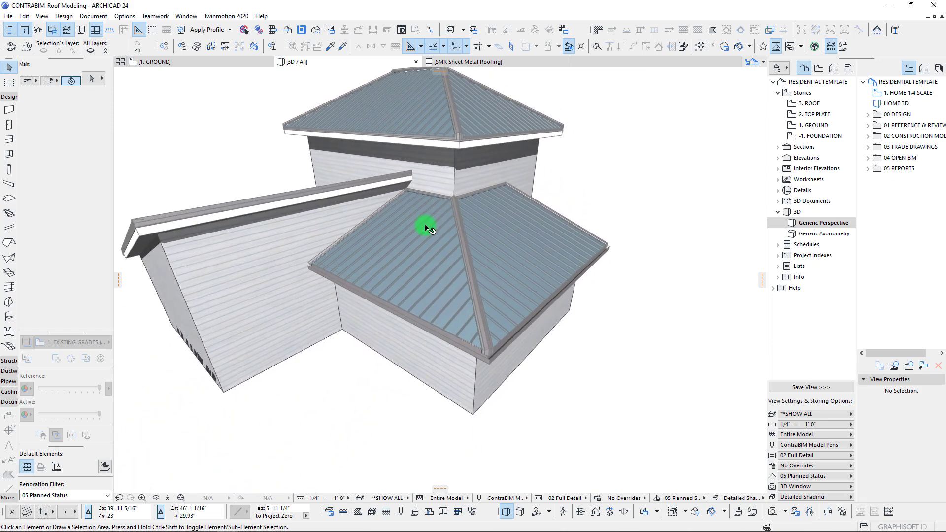
scroll(428, 228, "down", 3)
scroll(428, 227, "up", 4)
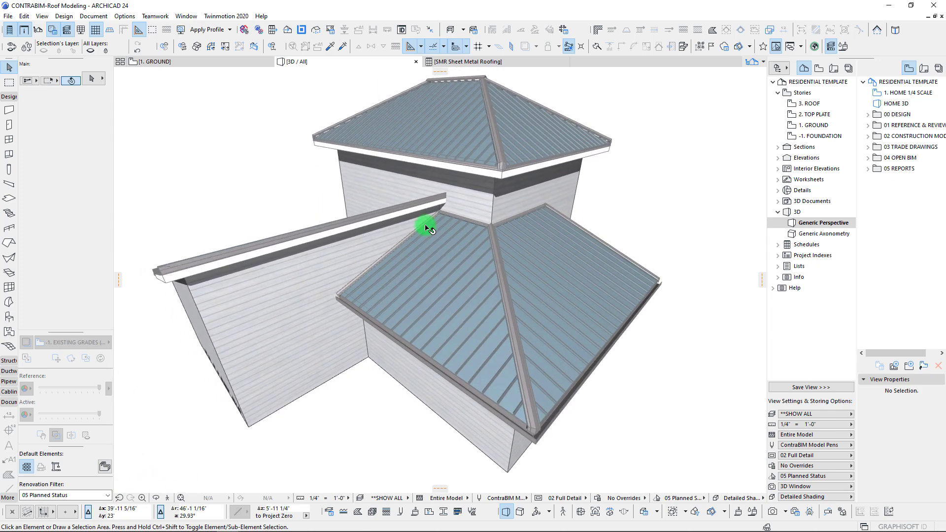
left_click(471, 313)
middle_click_drag(609, 342, 463, 293, "shift")
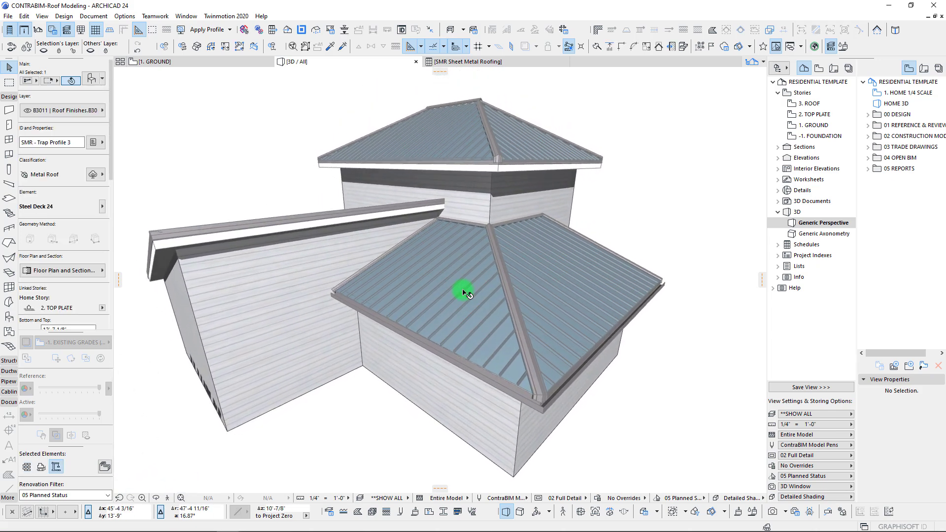
scroll(464, 292, "up", 2)
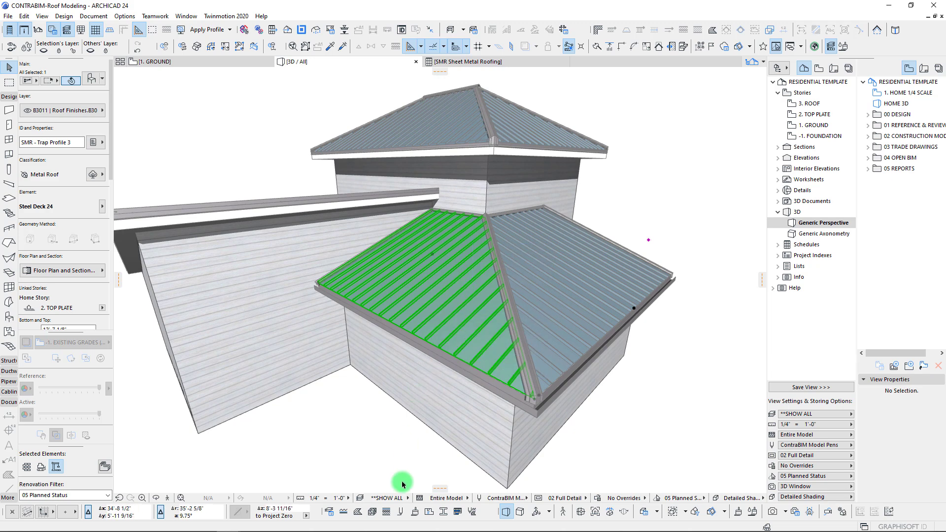
- Examine the layer combinations and the layer list available for the selected steel deck, leaving its layer assignment as is
left_click(402, 499)
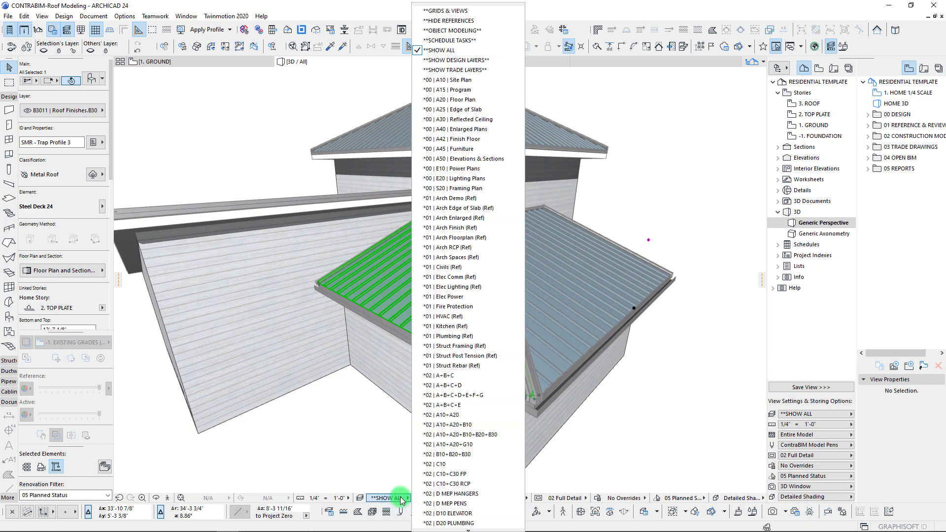
left_click(400, 498)
left_click(93, 110)
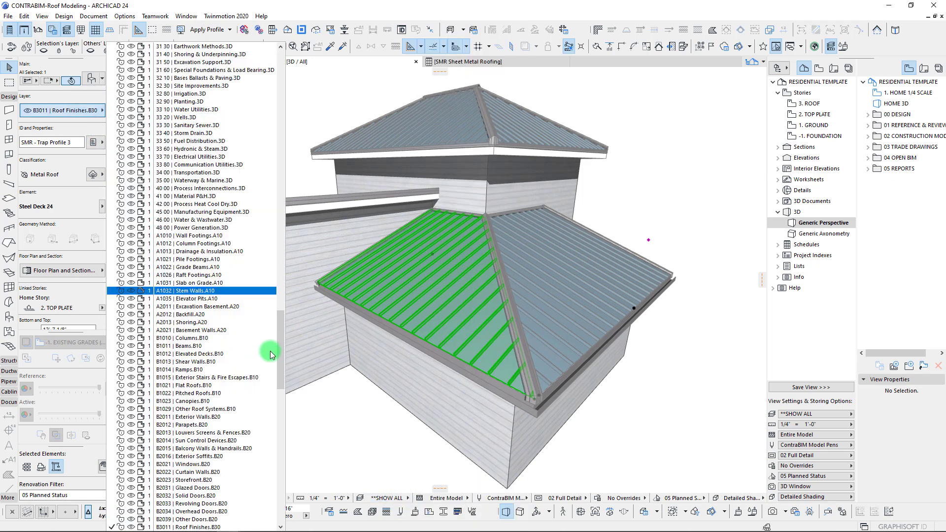
left_click_drag(280, 345, 279, 376)
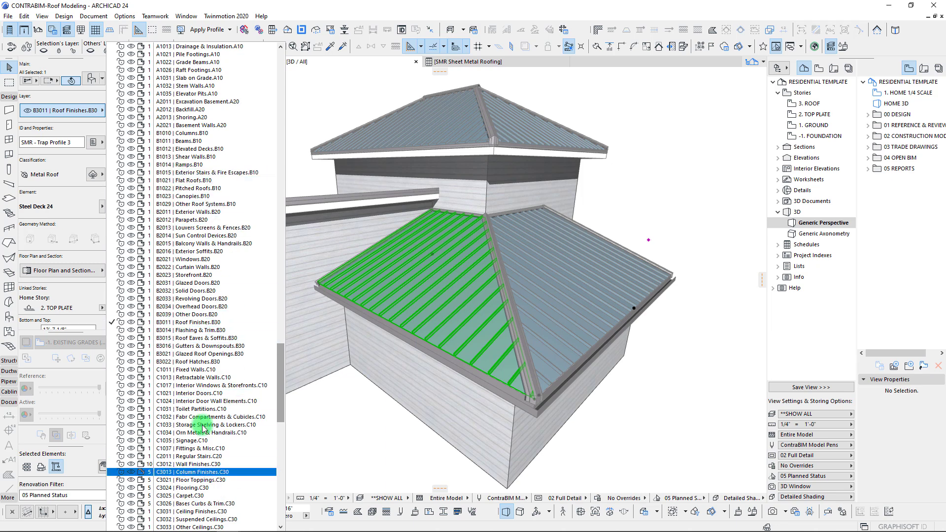
left_click_drag(279, 374, 301, 203)
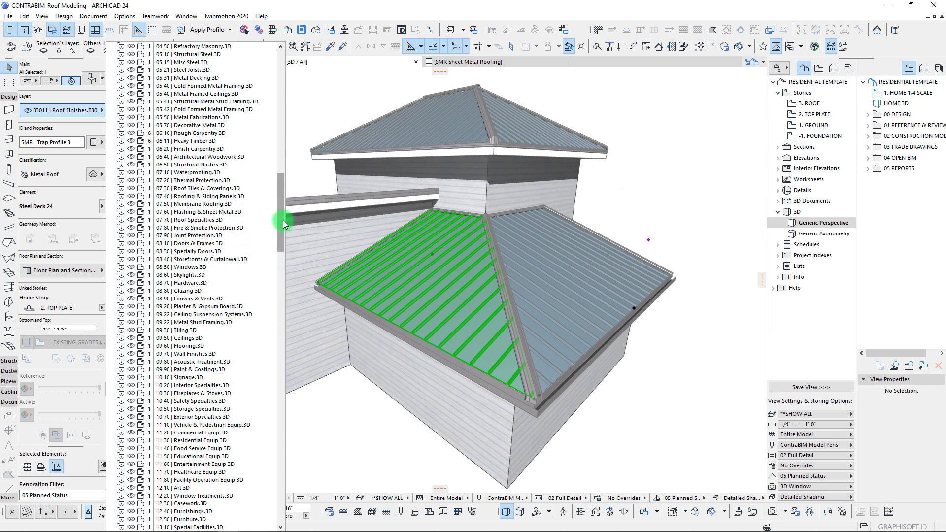
left_click(631, 223)
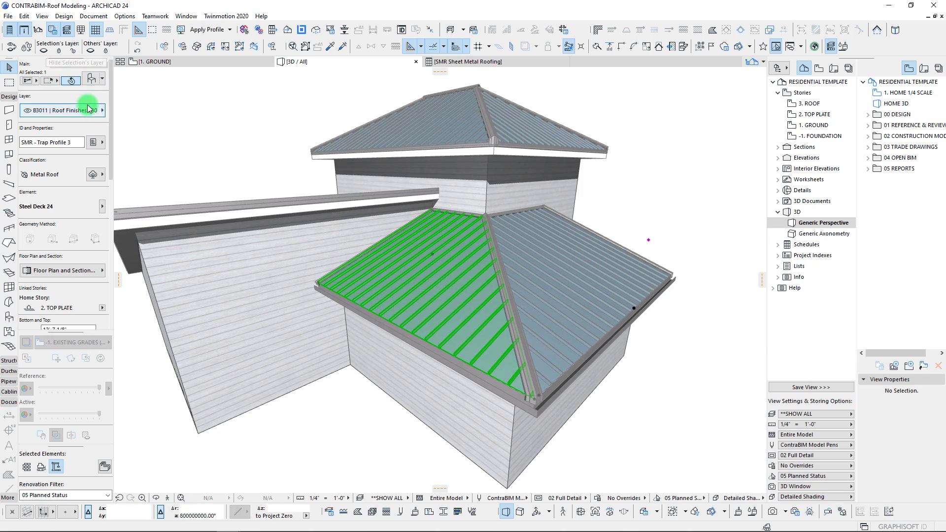
- Hide the selected deck's B3011 Roof Finishes layer and the B3014 Flashing & Trim layer of the lower roof's ridge flashing
left_click(45, 53)
scroll(534, 302, "up", 5)
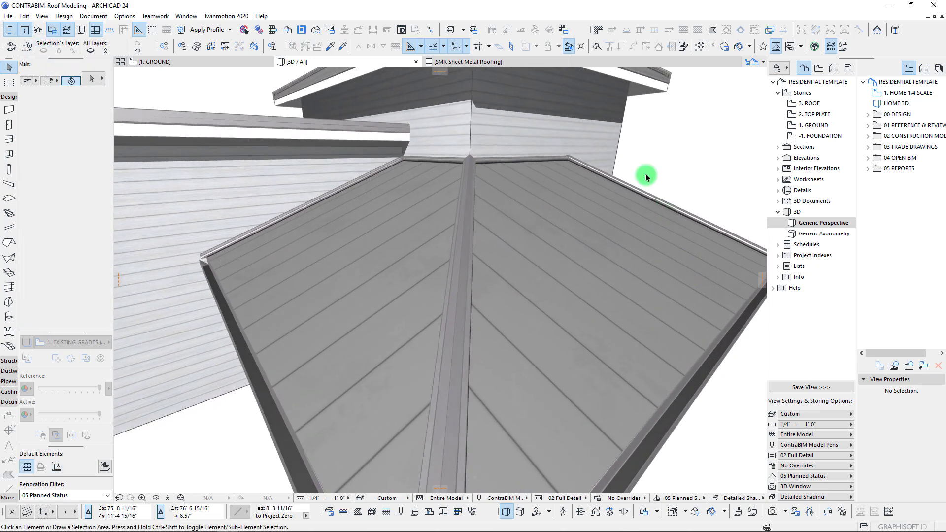
left_click(462, 358)
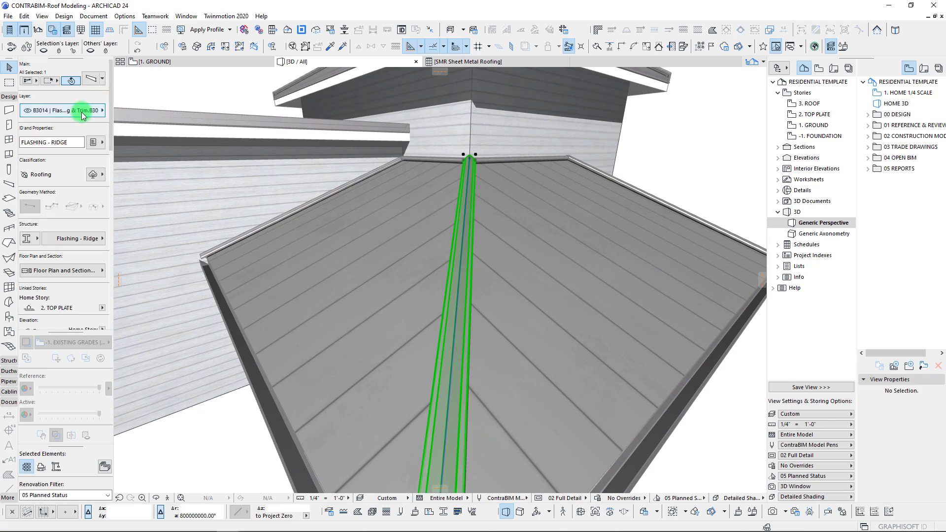
left_click(54, 112)
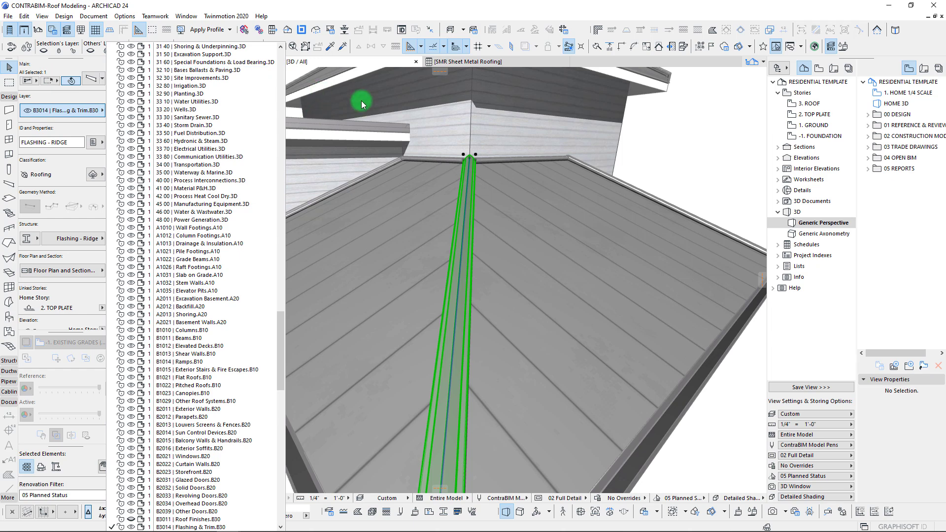
left_click(672, 144)
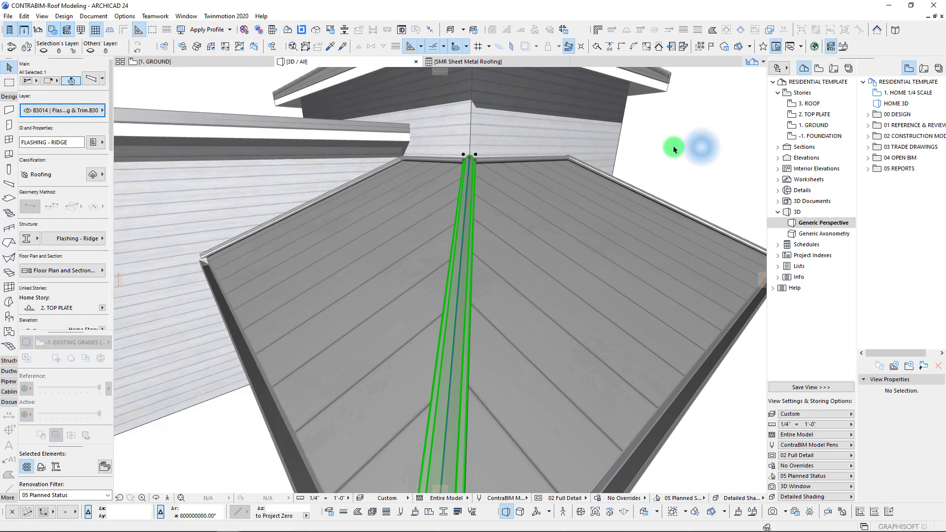
left_click(44, 52)
- Select the two lower hip roof slopes, the single-slope side roof and the upper hip roof together
scroll(523, 227, "down", 10)
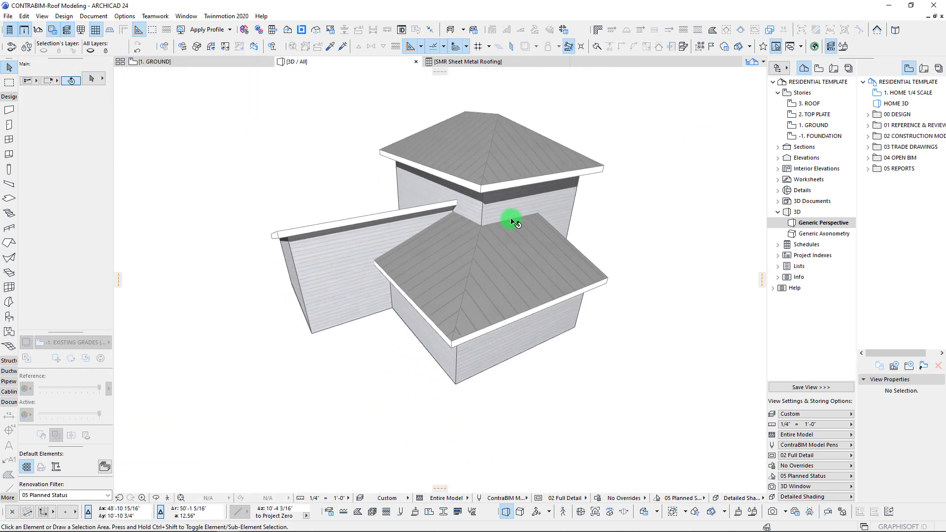
scroll(512, 222, "down", 2)
scroll(513, 221, "up", 5)
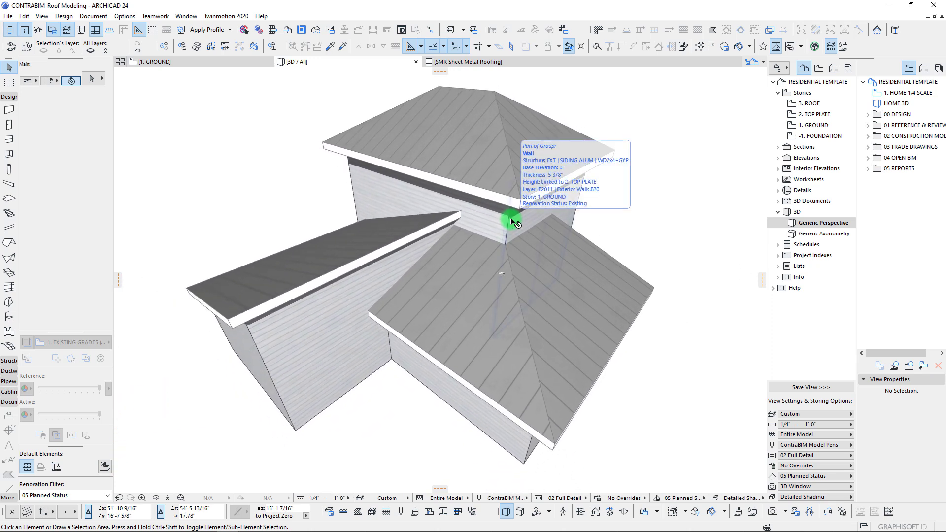
scroll(511, 222, "down", 1)
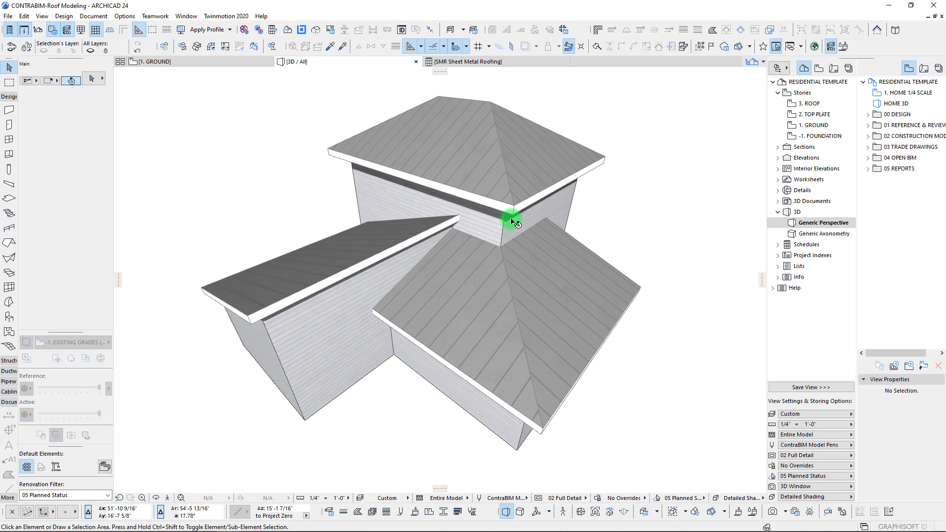
scroll(511, 221, "up", 1)
left_click_drag(556, 260, 607, 292)
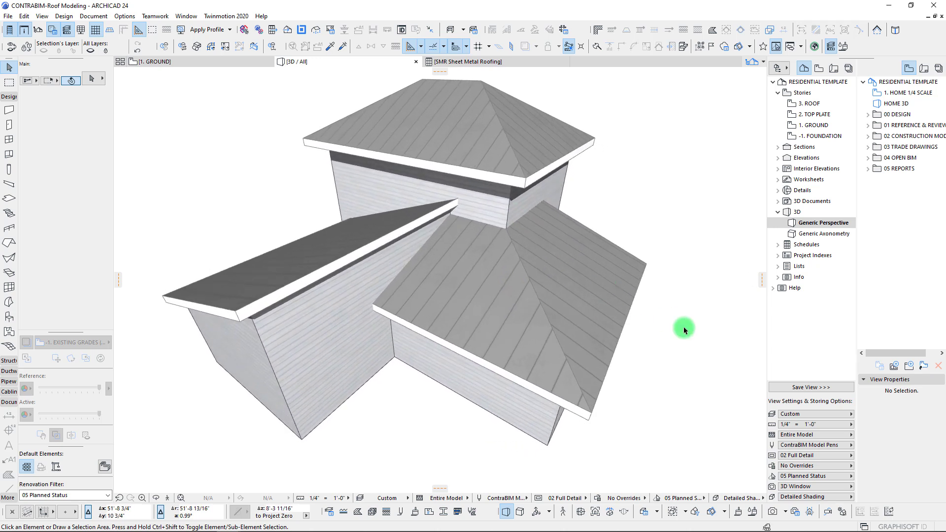
left_click(469, 304)
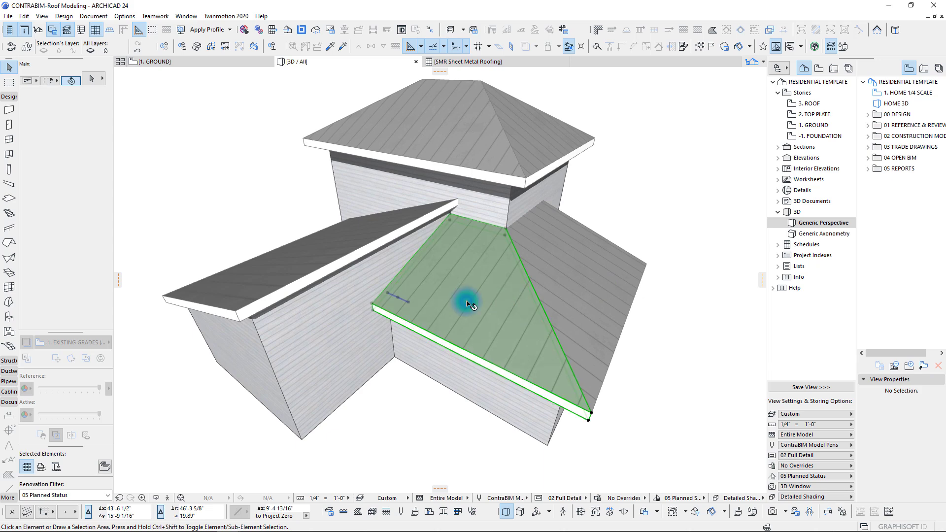
left_click(575, 275, "shift")
left_click(335, 242, "shift")
left_click(472, 141, "shift")
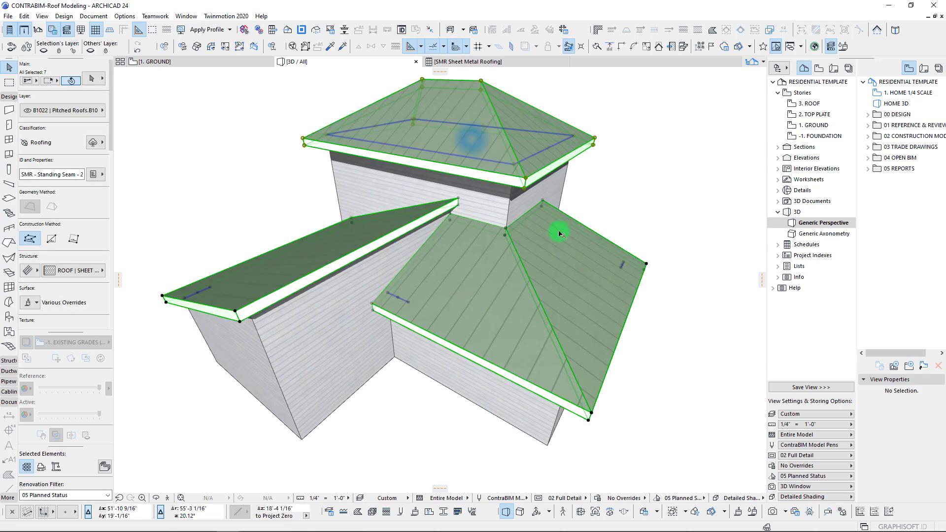
left_click_drag(482, 296, 471, 241)
scroll(471, 241, "up", 2)
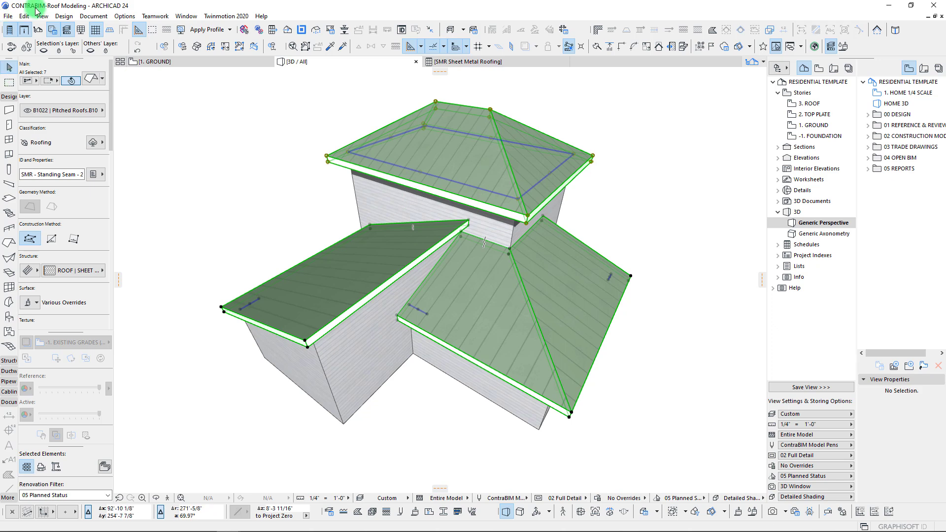
- Apply the Roof Surfacer 24 accessory with the Standing Seam type to the selected roofs
left_click(64, 16)
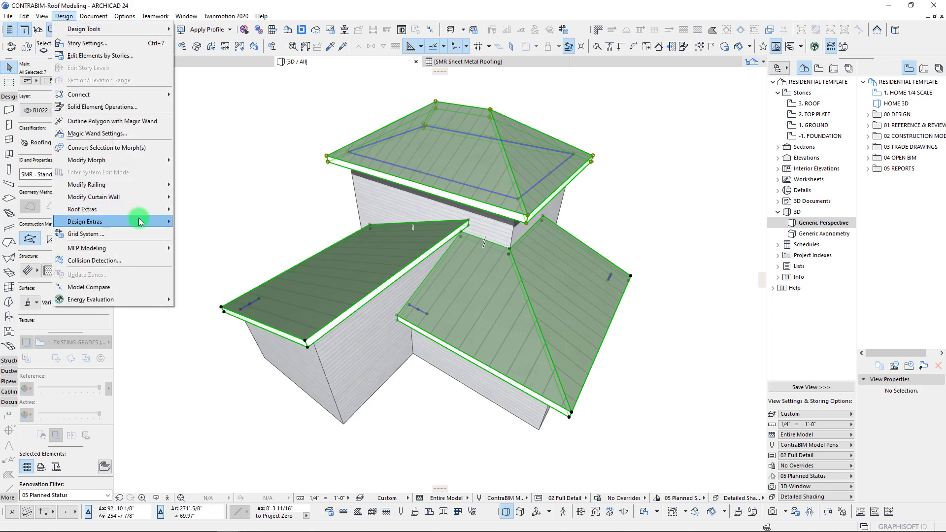
mouse_move(139, 220)
mouse_move(240, 223)
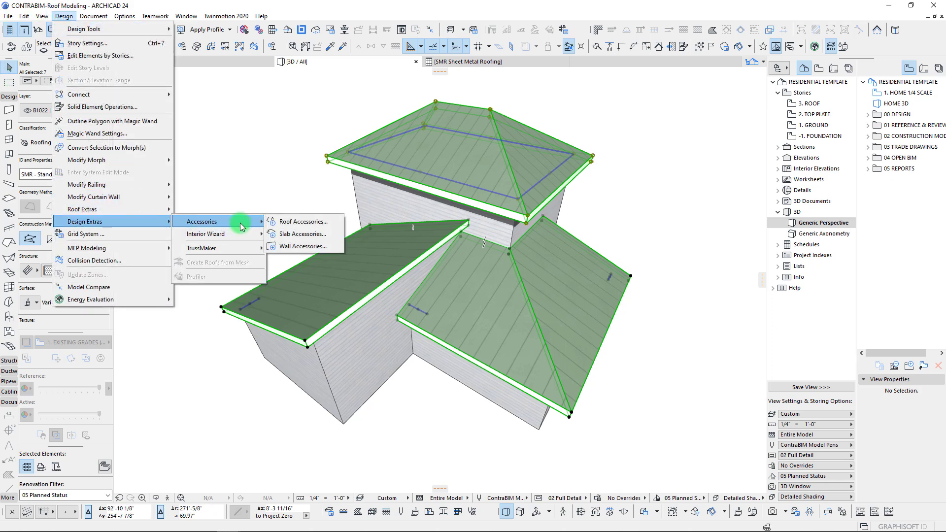
left_click(313, 223)
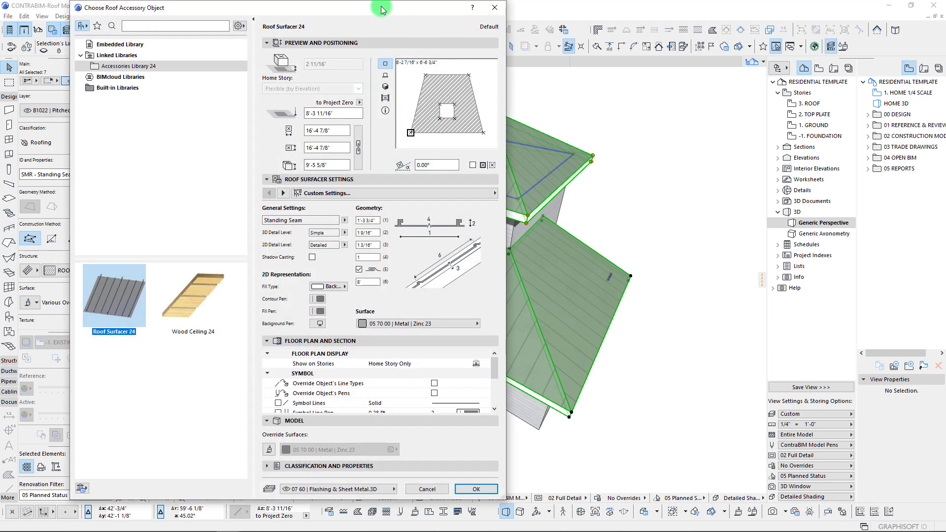
left_click_drag(382, 9, 349, 27)
left_click(68, 289)
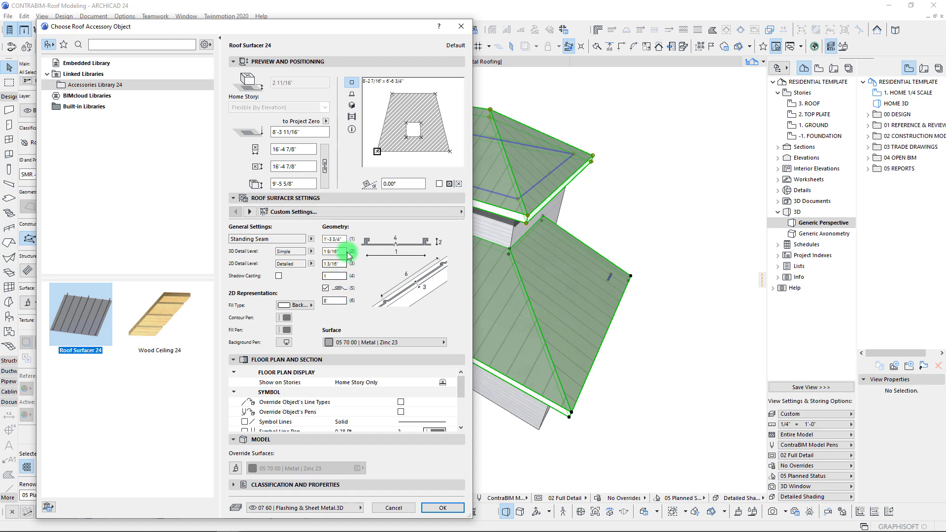
left_click(448, 512)
- Examine the standing seam covering on the lower hip roof from several angles and clear the roof selection
scroll(392, 384, "up", 5)
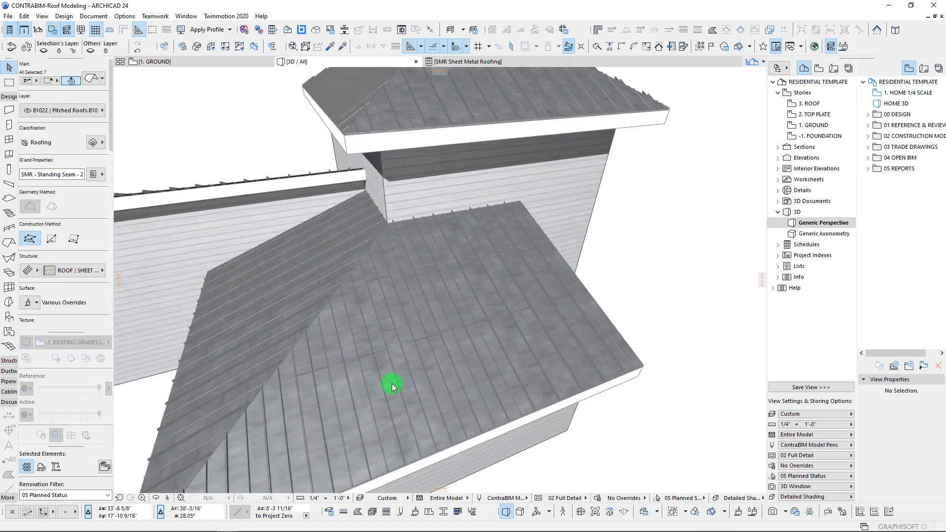
scroll(392, 384, "up", 4)
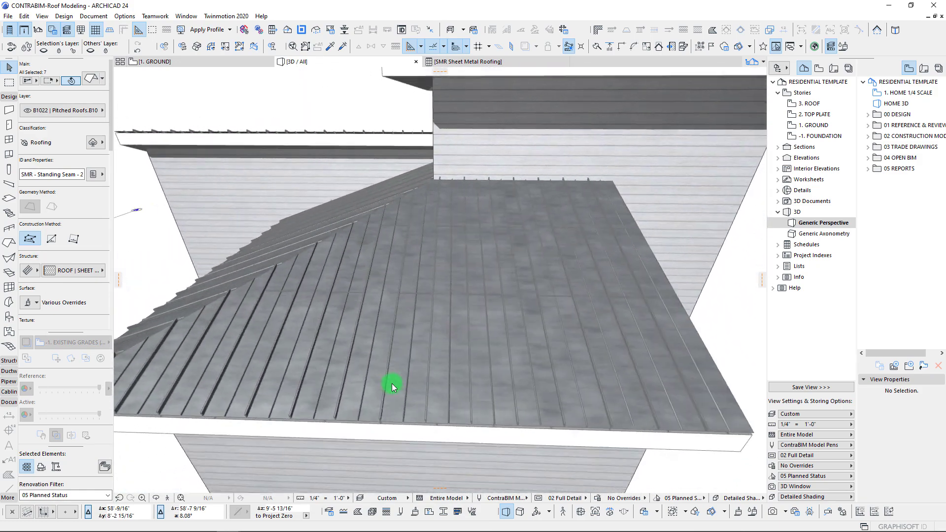
middle_click_drag(392, 384, 372, 360, "shift")
scroll(392, 383, "down", 8)
scroll(392, 384, "down", 5)
scroll(394, 386, "down", 5)
key("Escape")
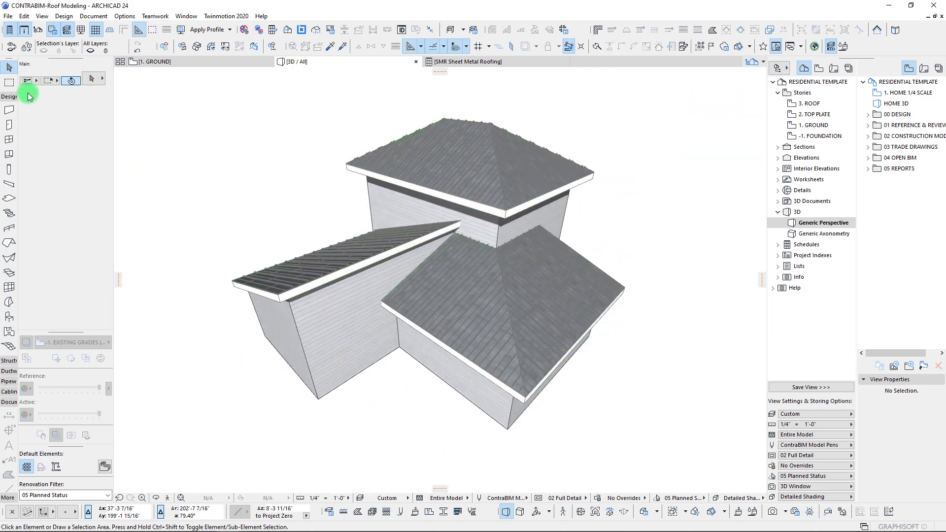
- Enclose the whole building in a marquee and select all the roof surfacer objects inside it
key("m")
left_click(173, 80)
left_click(725, 470)
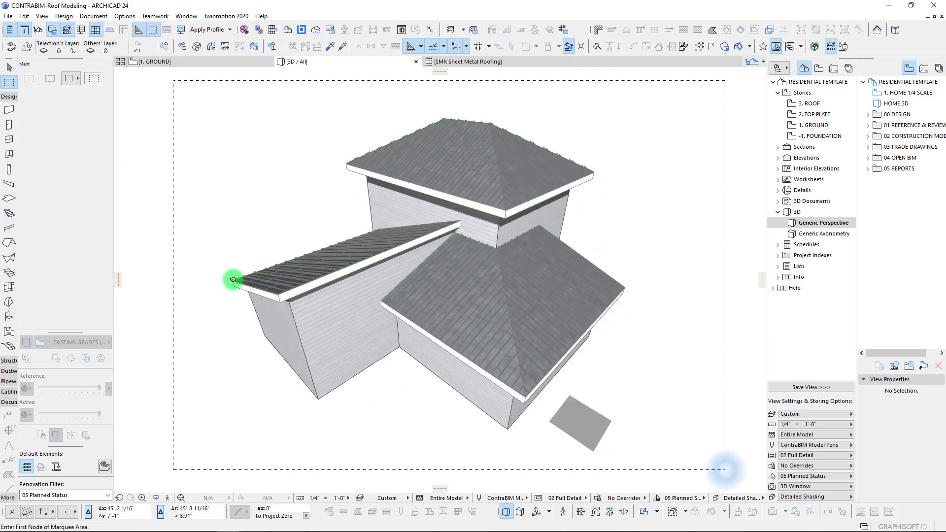
left_click(9, 316)
key("ctrl+a")
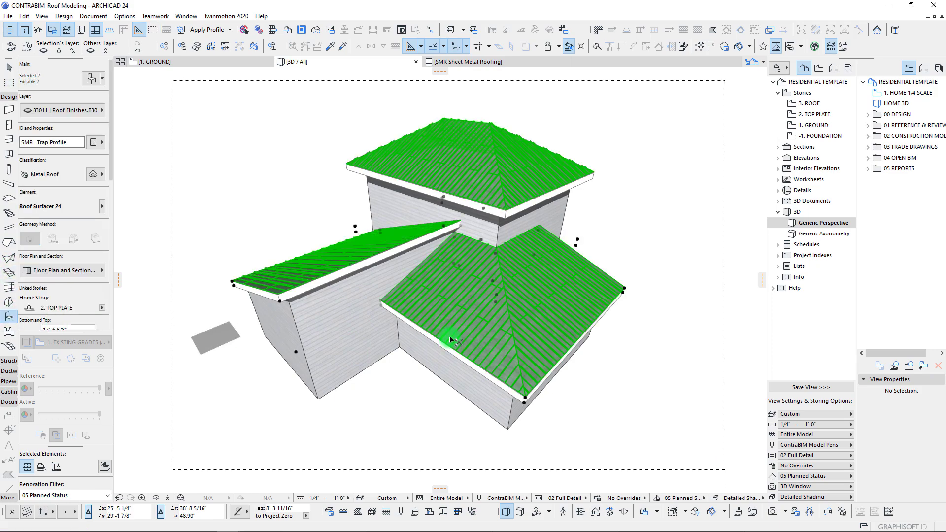
- Set the selected roof surfacers' geometry dimensions (2) to 2 inches, (3) to 1/2 inch, (4) to 2 and (6) to 12 feet
scroll(450, 339, "up", 10)
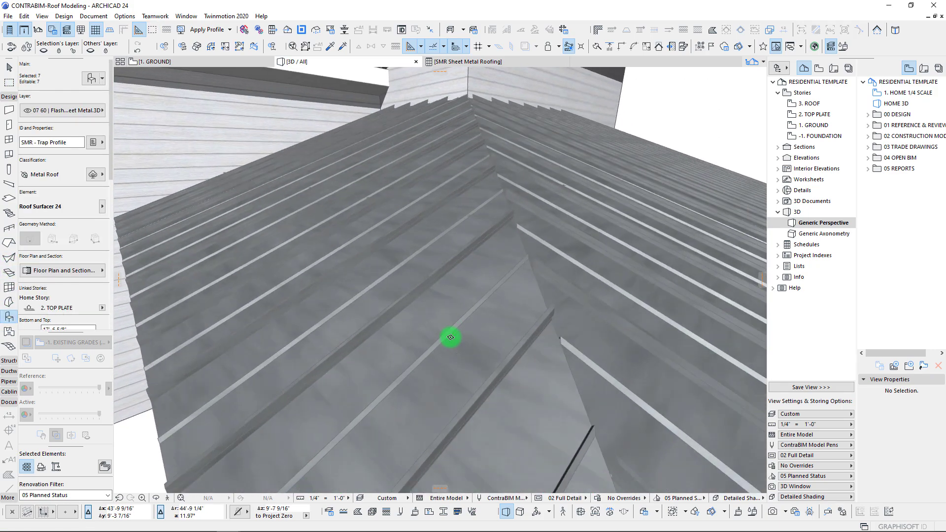
scroll(451, 337, "down", 10)
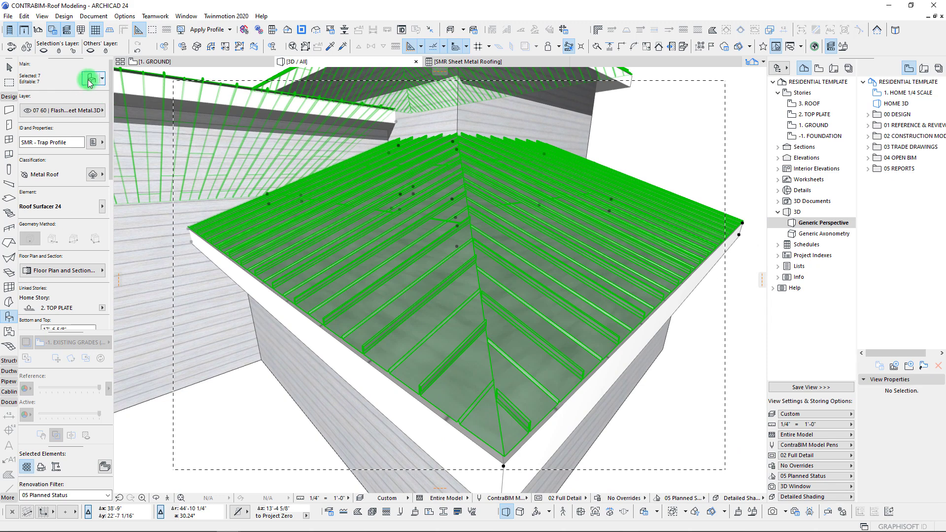
double_click(271, 256)
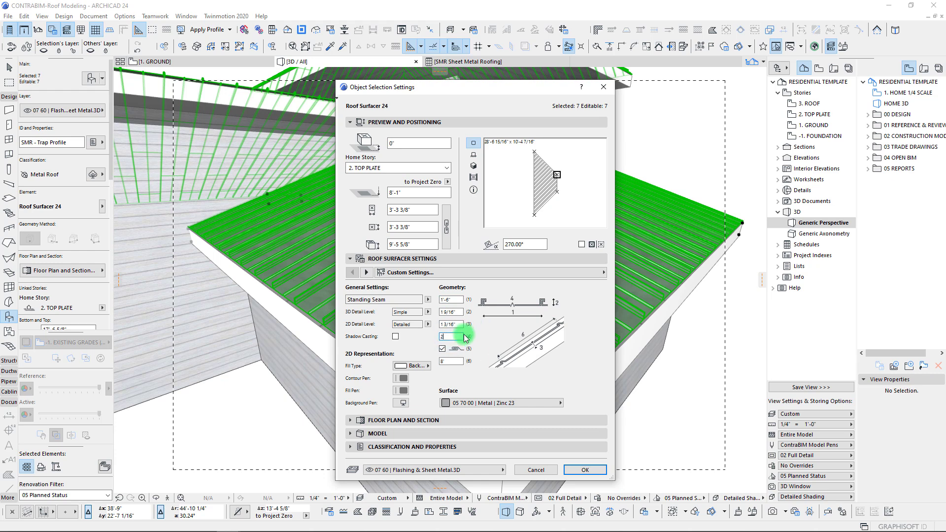
left_click(459, 313)
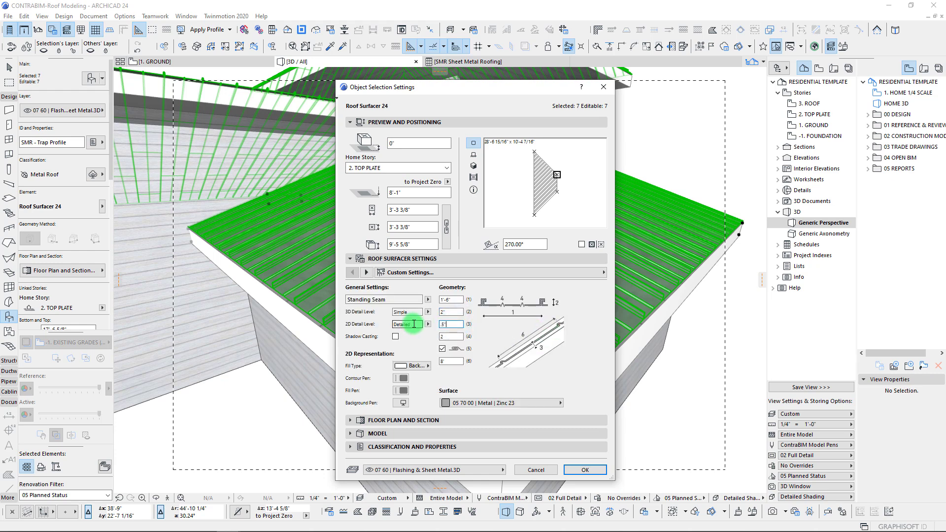
key("Return")
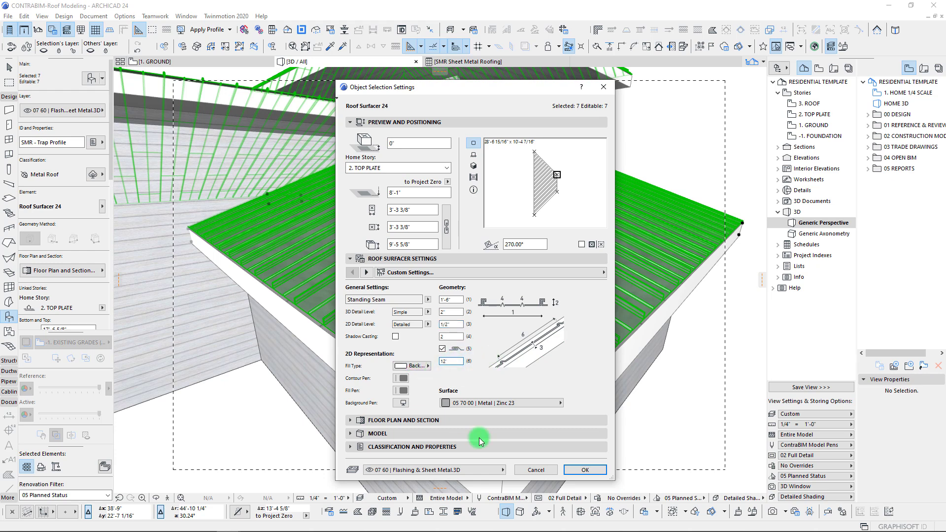
- Give the selected roof surfacers the Paint | Celadon 23 surface, apply the settings and clear the selection
left_click(500, 402)
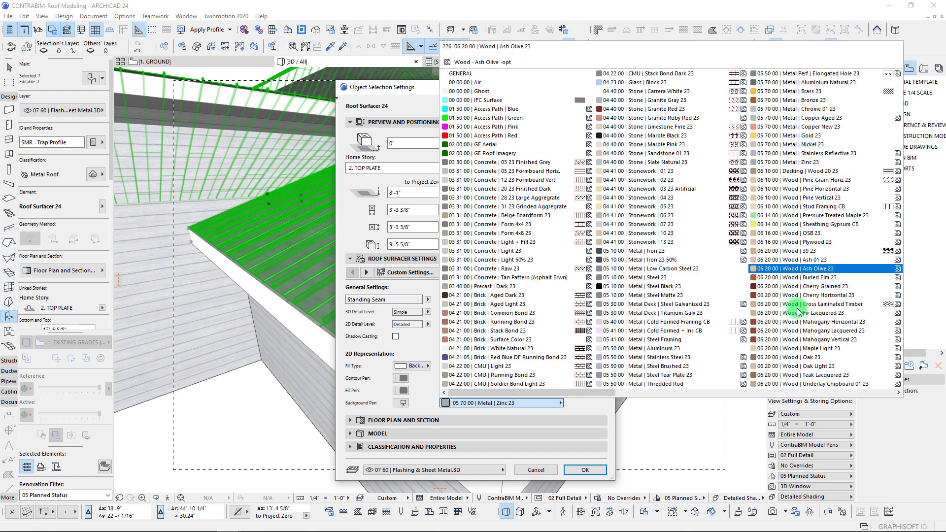
scroll(799, 313, "down", 5)
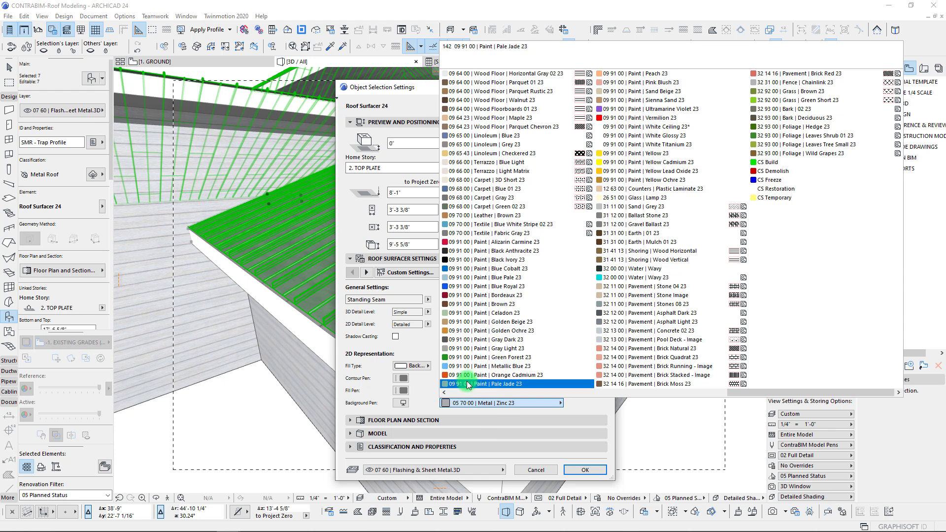
left_click(480, 317)
left_click(586, 471)
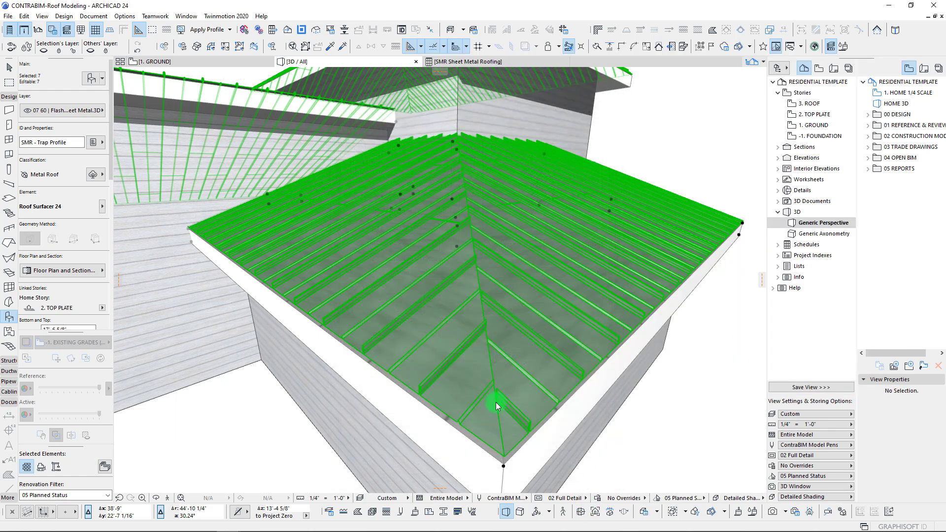
middle_click_drag(495, 297, 494, 297, "shift")
scroll(493, 296, "up", 8)
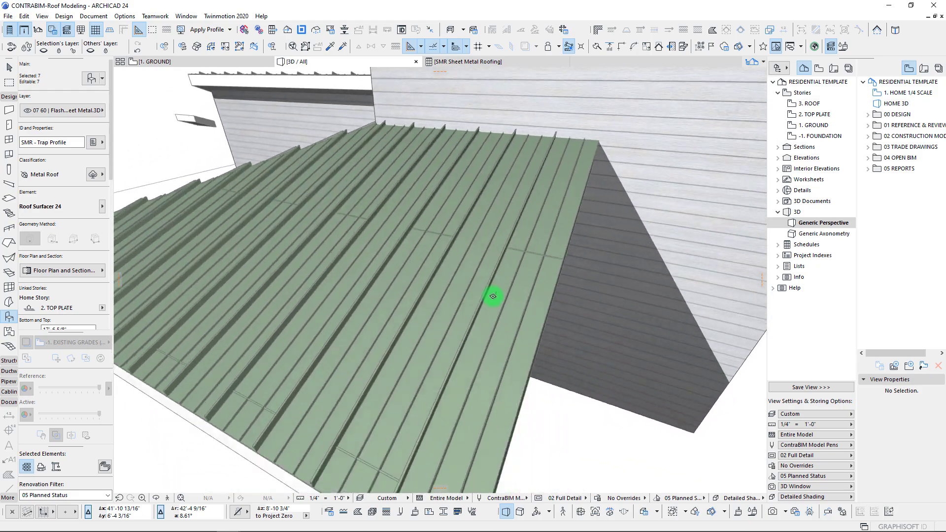
scroll(465, 252, "down", 15)
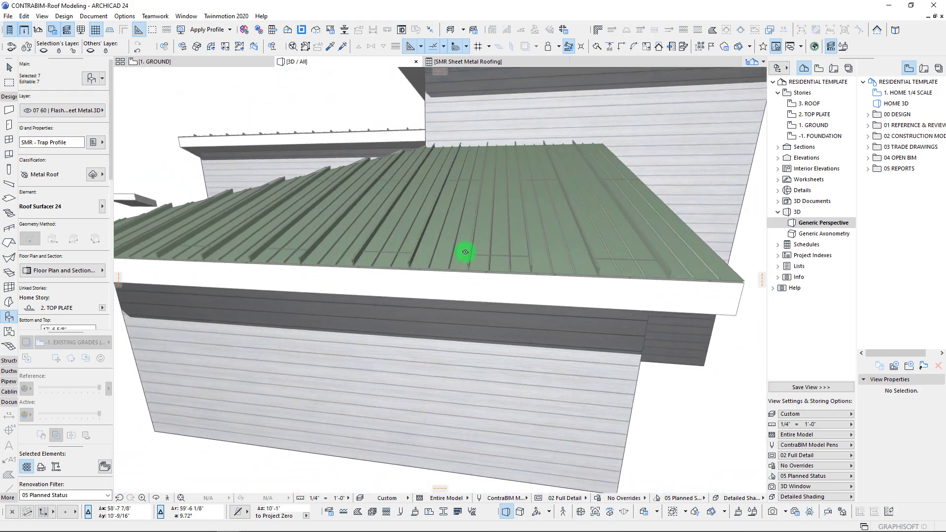
scroll(467, 253, "up", 5)
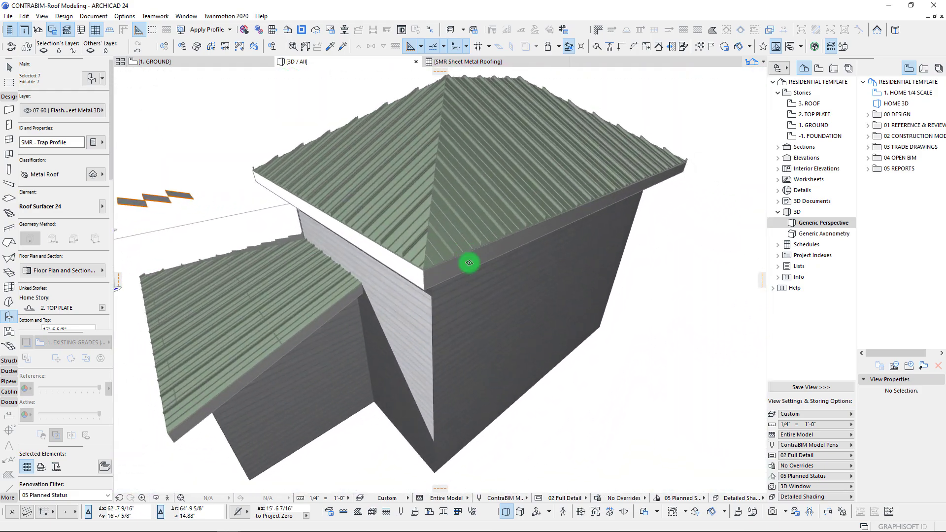
key("Escape")
- Select the upper hip roof and set its pitch to 45°
left_click(464, 266)
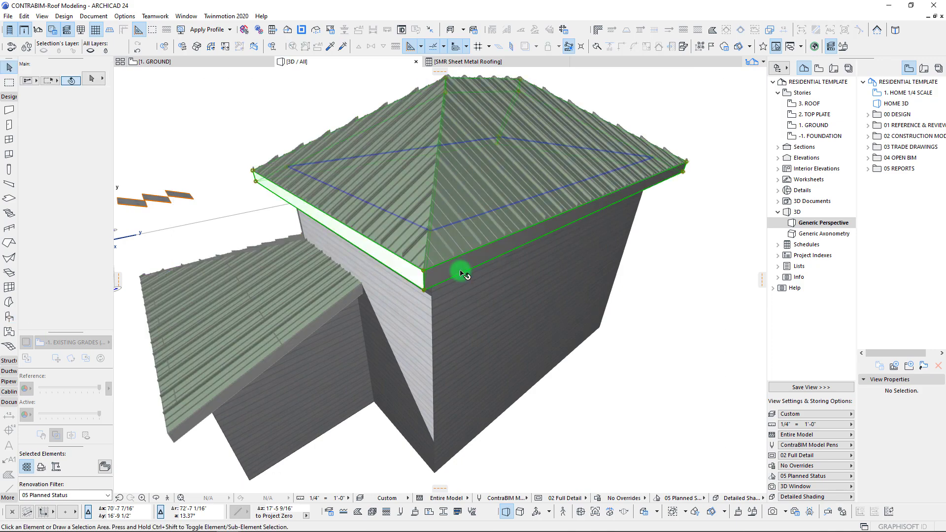
scroll(423, 250, "up", 5)
middle_click_drag(423, 252, 423, 206, "shift")
scroll(64, 197, "down", 6)
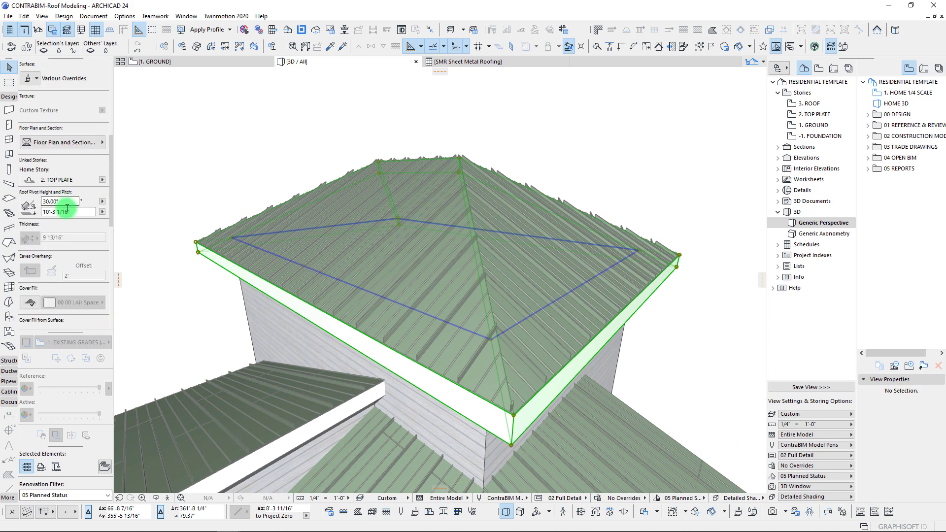
double_click(56, 202)
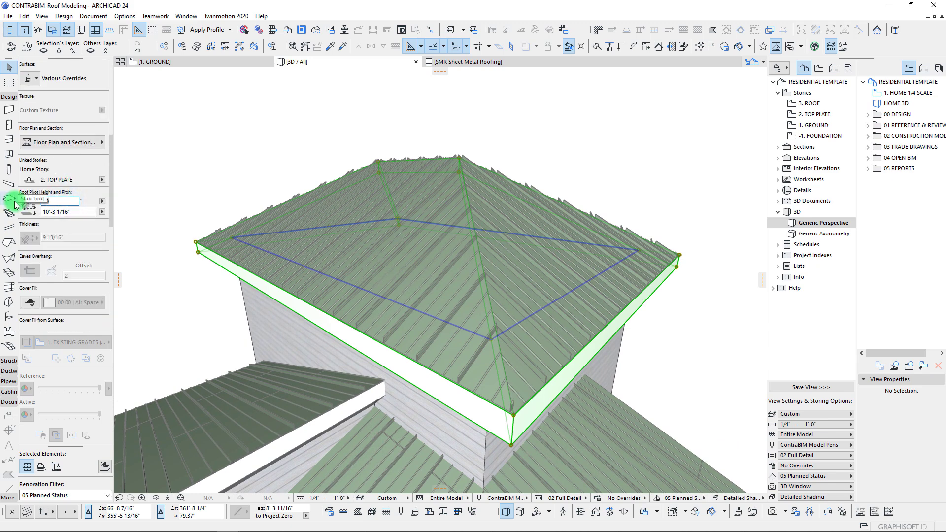
middle_click_drag(423, 232, 237, 217, "shift")
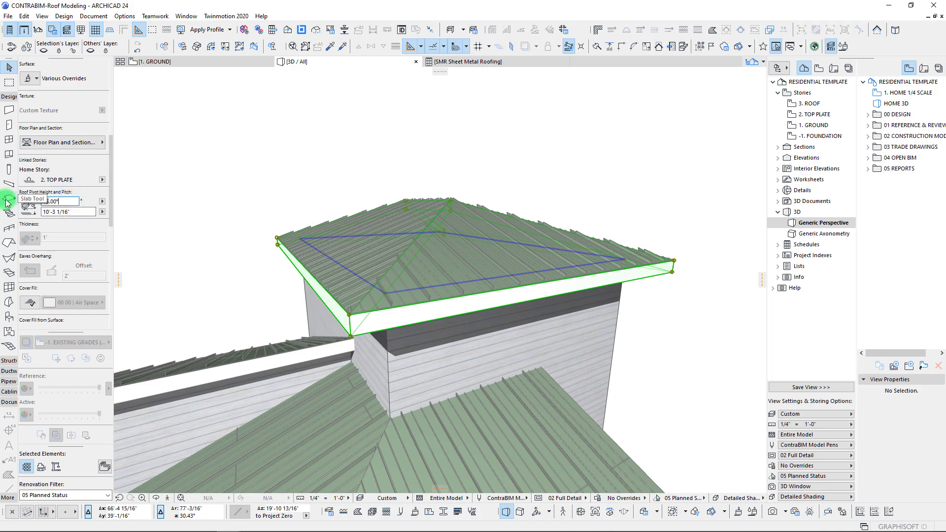
key("Return")
- Try offsetting the sloped side edge of the single-slope side roof outward and undo the roof edits
middle_click_drag(335, 163, 442, 377, "shift")
left_click(547, 331)
left_click(443, 380)
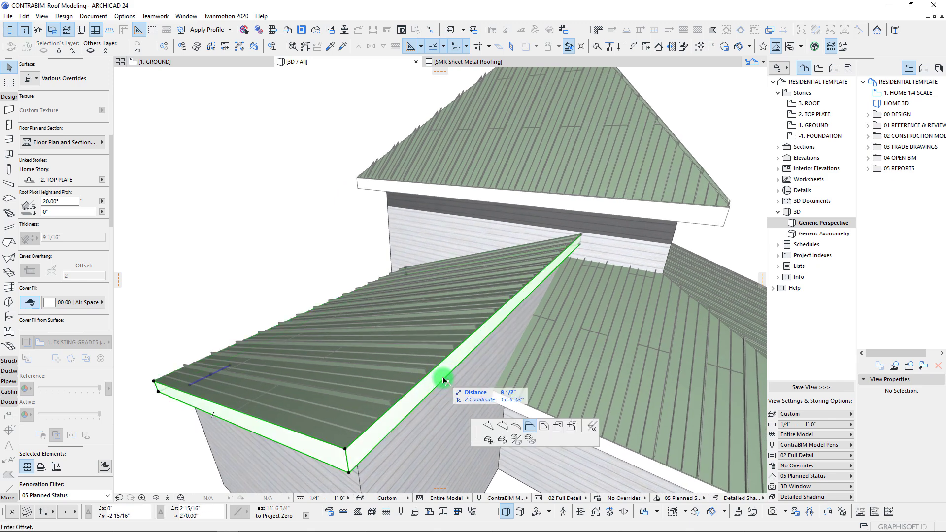
left_click(418, 184)
left_click(542, 338)
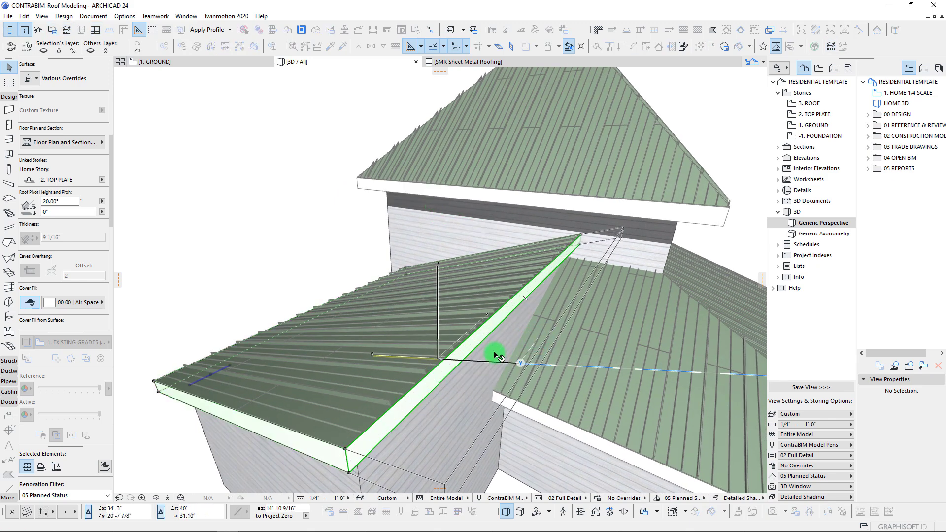
middle_click_drag(581, 346, 640, 292, "shift")
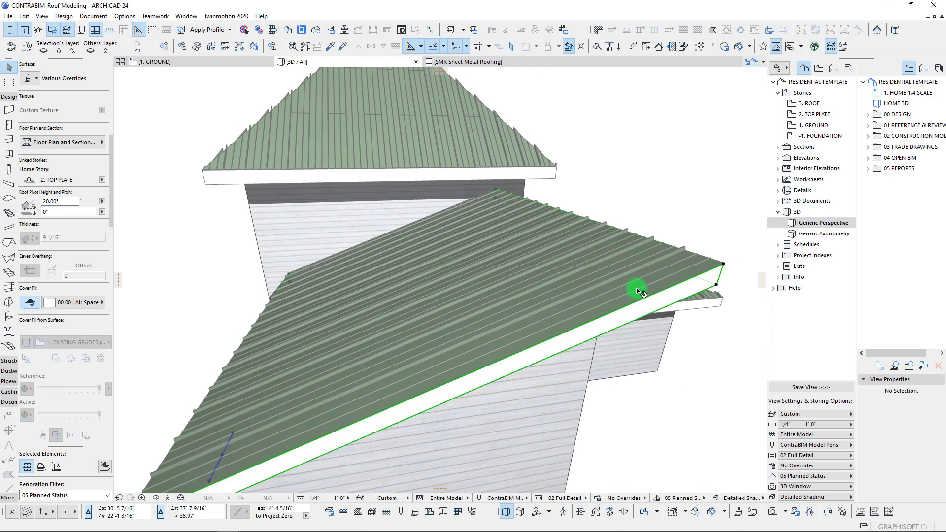
key("ctrl+z")
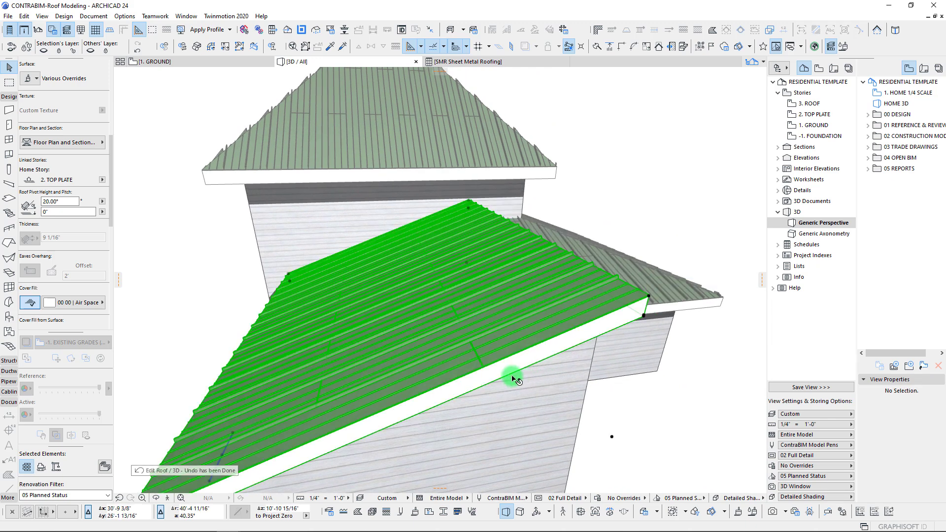
left_click(510, 377)
middle_click_drag(516, 387, 632, 352, "shift")
key("Escape")
middle_click_drag(476, 401, 644, 286, "shift")
key("ctrl+z")
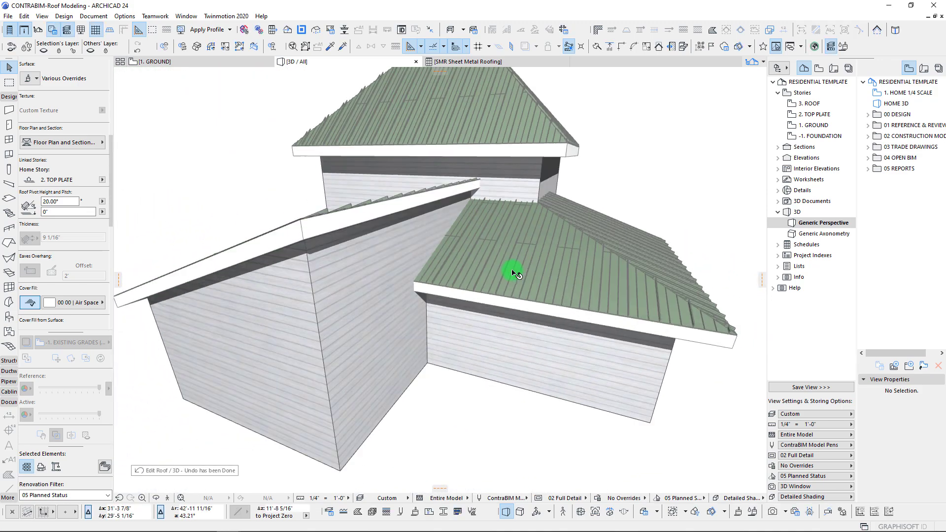
- Select the two slopes of the lower hip roof and set their pitch to 15°
middle_click_drag(515, 274, 416, 382, "shift")
left_click(413, 377)
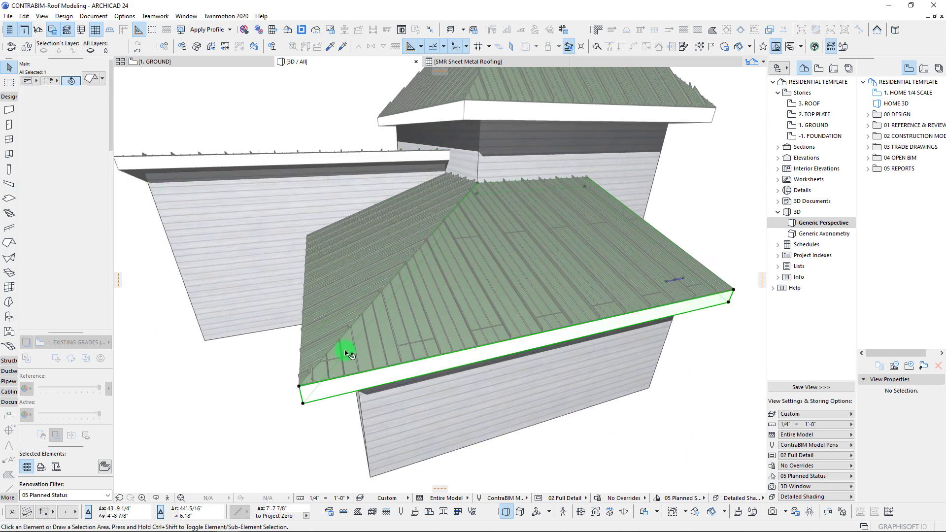
middle_click_drag(408, 332, 311, 384, "shift")
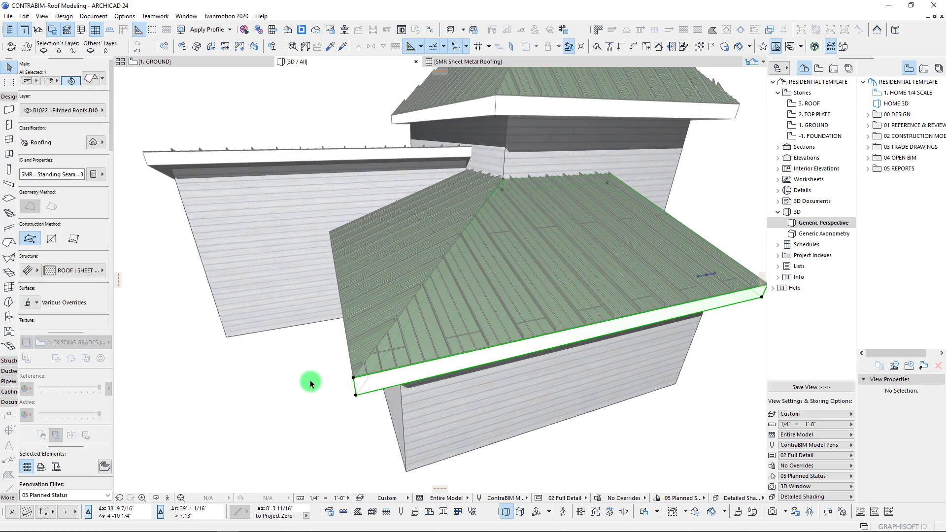
middle_click_drag(408, 369, 442, 298, "shift")
left_click(443, 297, "shift")
scroll(59, 207, "down", 5)
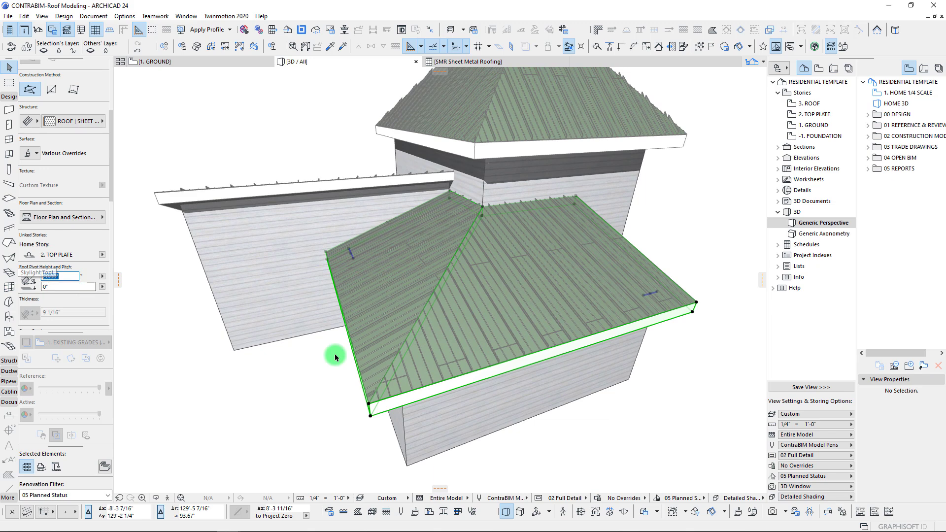
type("15")
key("Return")
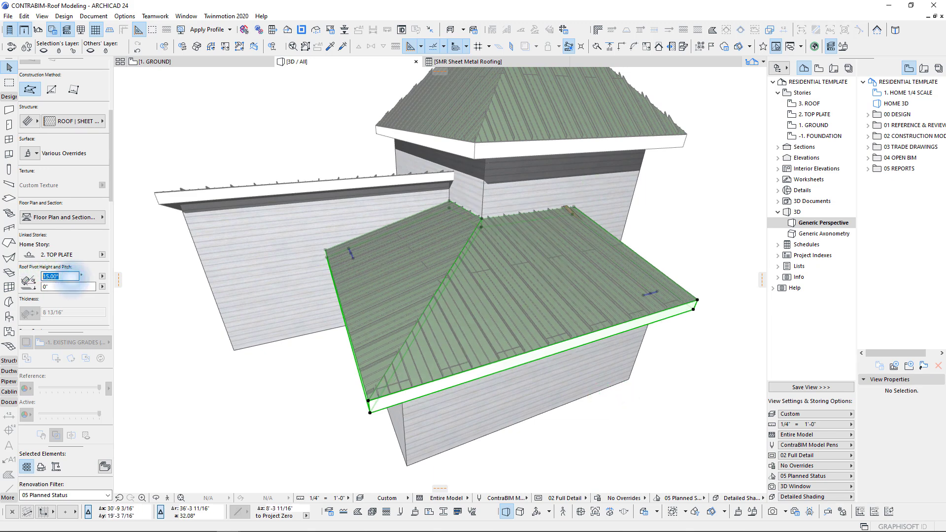
- Set the two lower hip roof slopes' pitch to 20° and the upper hip roof's pitch to 30°
type("20")
key("Return")
middle_click_drag(212, 222, 493, 216, "shift")
left_click(493, 209)
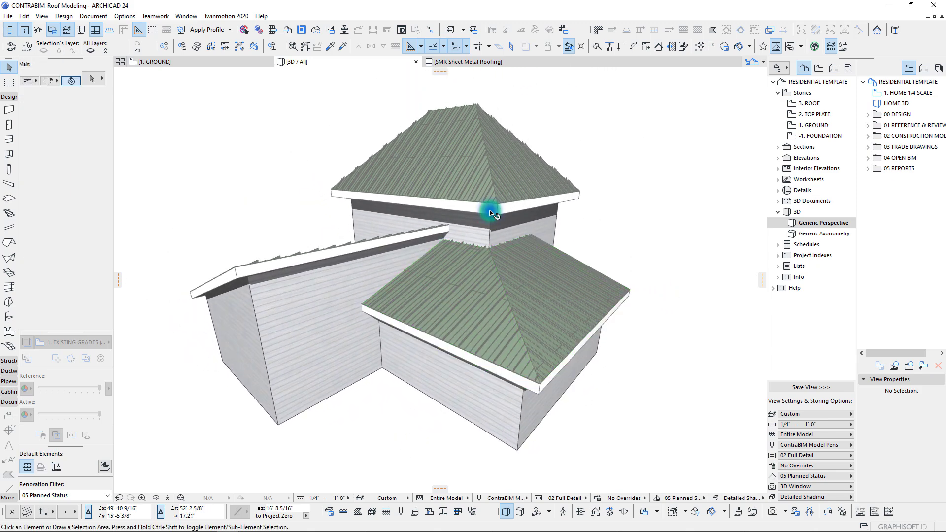
scroll(60, 300, "down", 5)
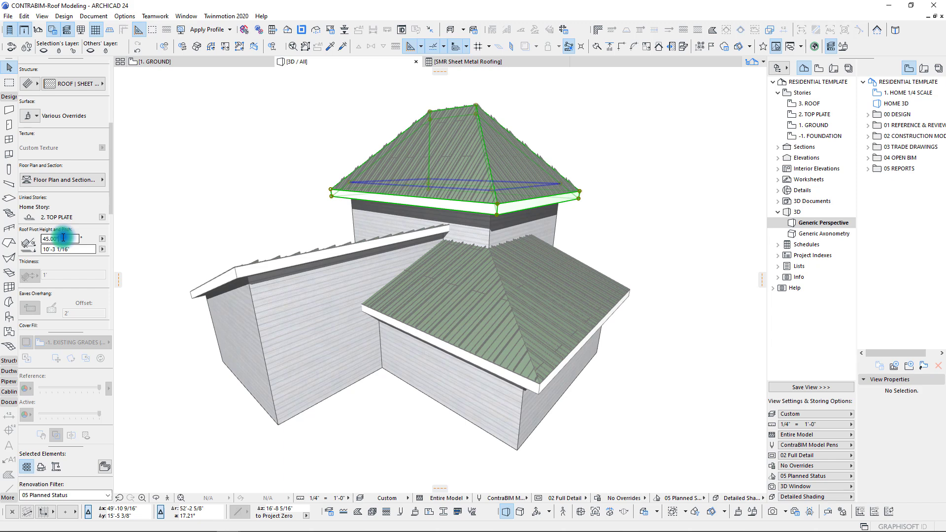
type("30")
key("Return")
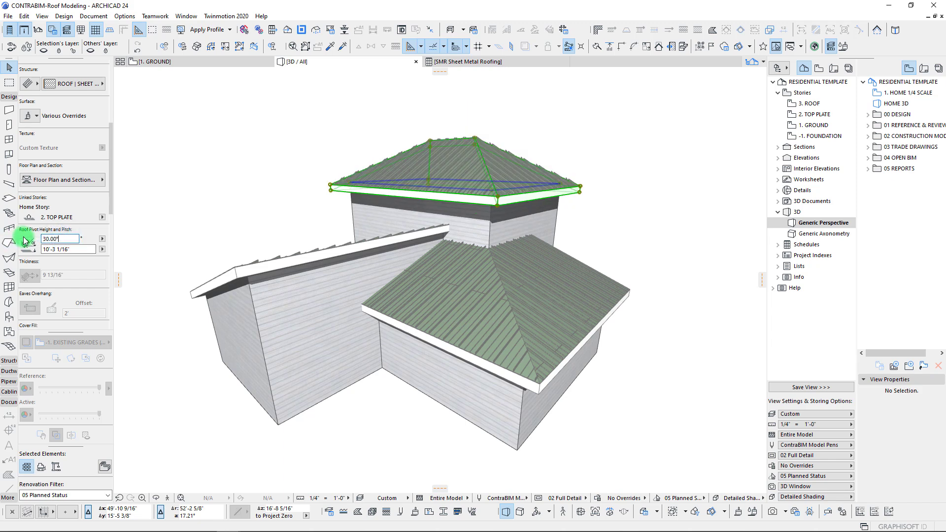
- Clear the roof selection, enclose the whole building in a new marquee and select all the surfacer objects inside it
middle_click_drag(474, 286, 407, 314, "shift")
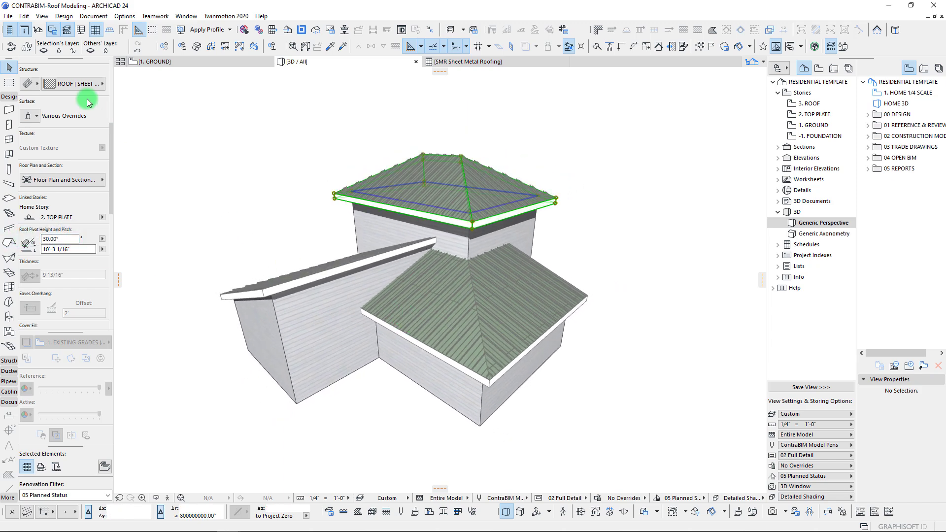
key("Escape")
left_click(9, 84)
left_click(184, 101)
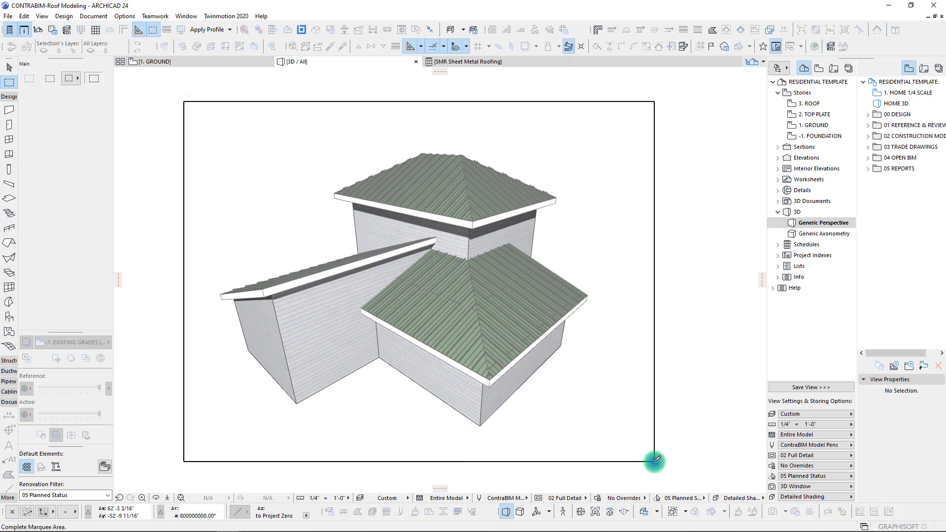
left_click(655, 462)
left_click(9, 316)
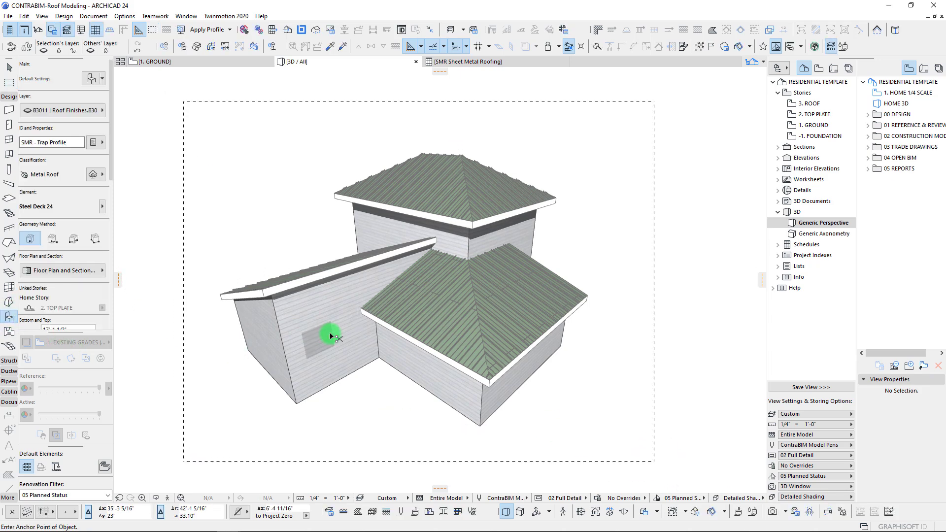
key("ctrl+a")
- Change the ID of the selected roof surfacers to "SMR - Surfacer Object"
middle_click_drag(388, 267, 347, 310, "shift")
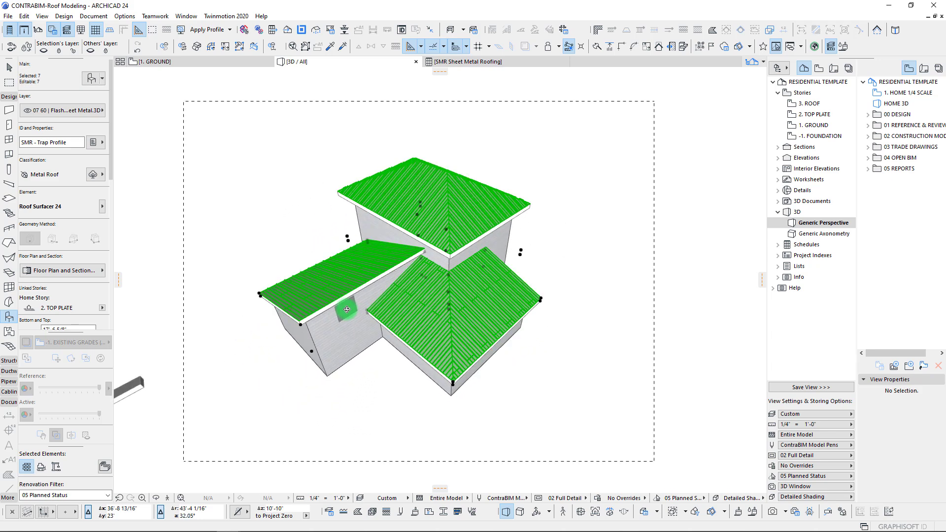
scroll(355, 220, "up", 3)
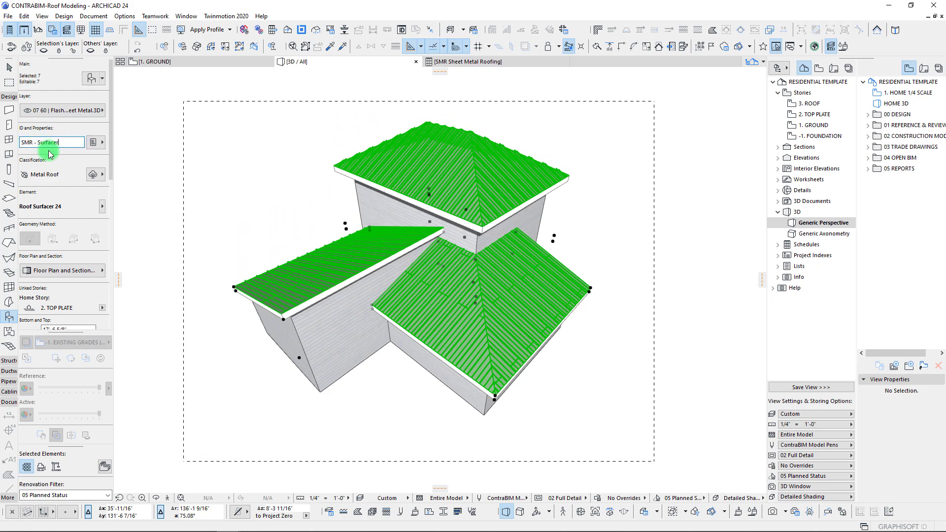
type("Object")
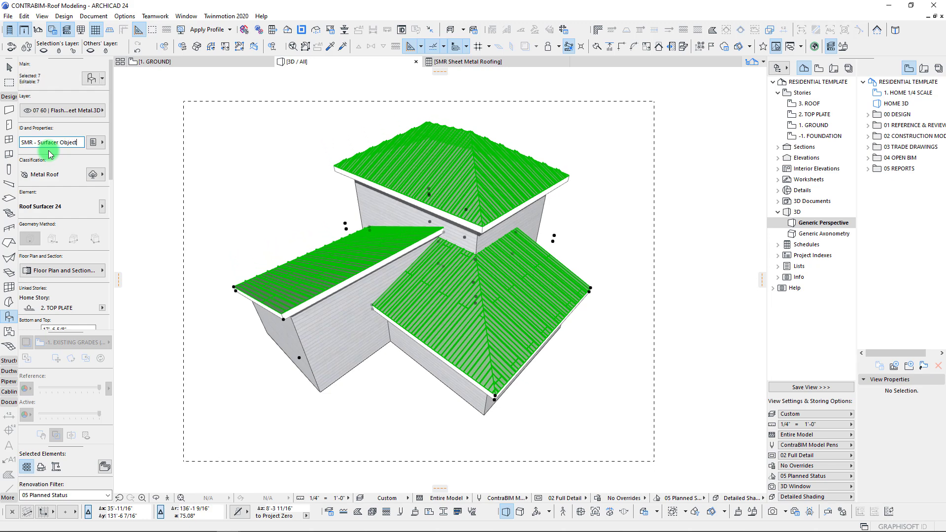
- Set the selected roof surfacers' Cost Description to "Sheet Metal Roofing - Surfacer" in their Cost Estimate properties
left_click(92, 142)
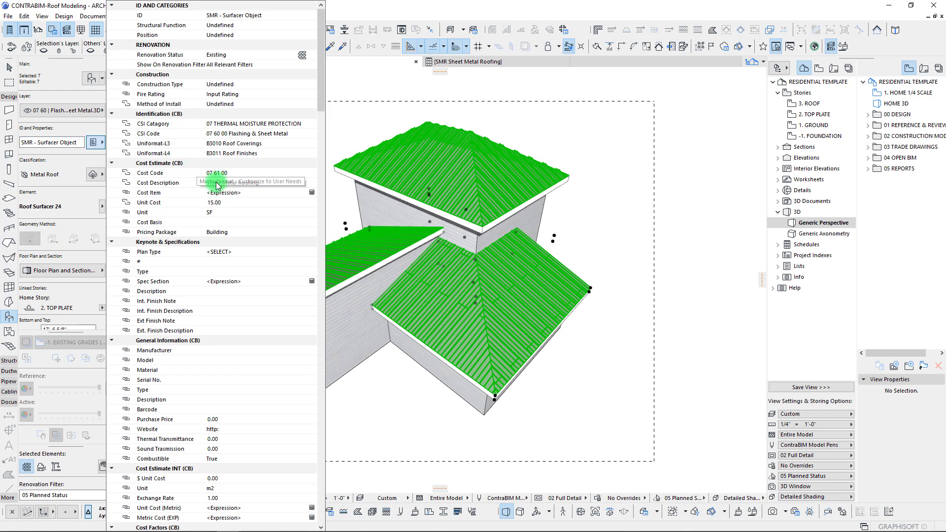
left_click(249, 177)
left_click(237, 172)
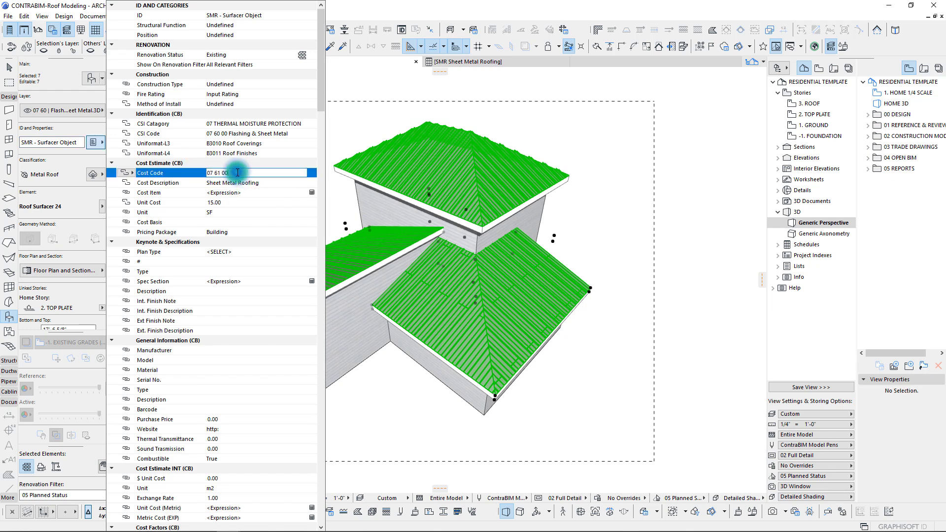
left_click(270, 184)
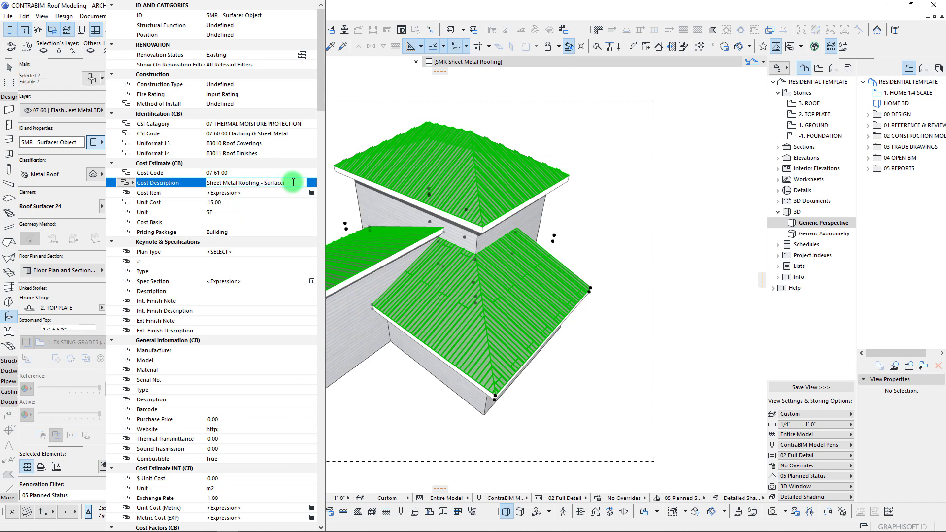
- Set the selected surfacers' Phase to "Part 4" in their Schedule properties
left_click_drag(321, 86, 316, 206)
left_click(222, 253)
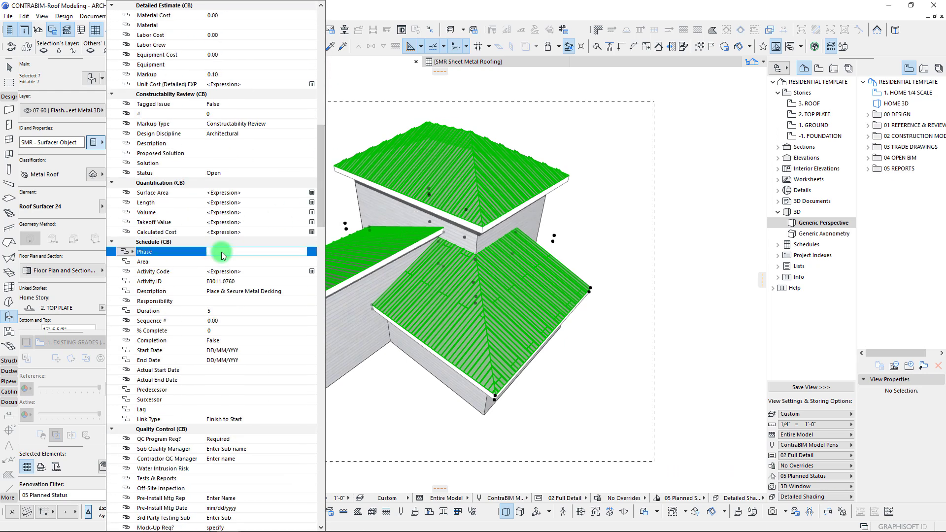
type("Part 4")
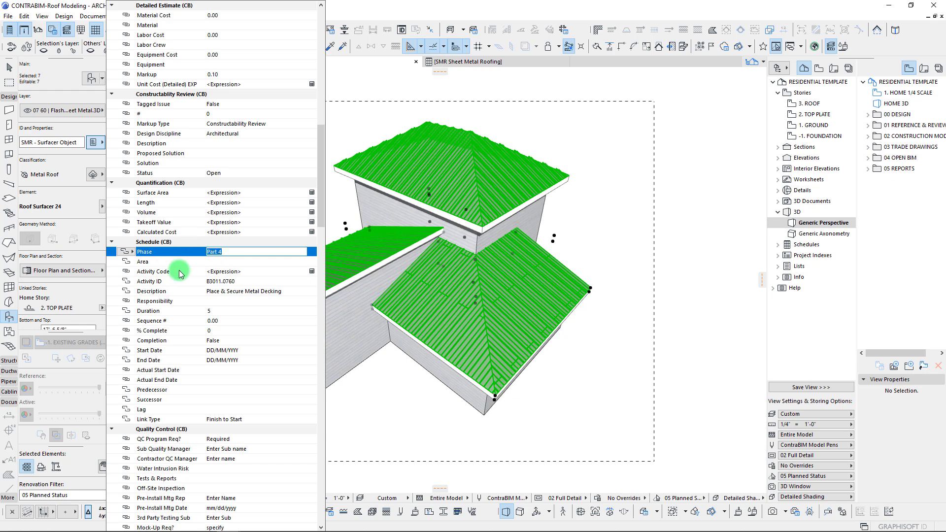
key("Return")
left_click(524, 259)
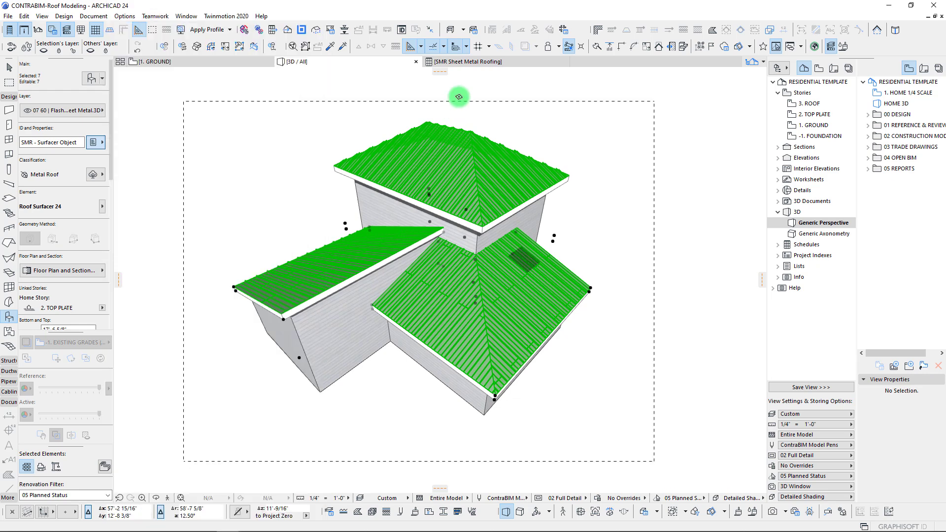
- Add the criterion Phase contains "Part 4" to the SMR Sheet Metal Roofing schedule's scheme settings
right_click(477, 61)
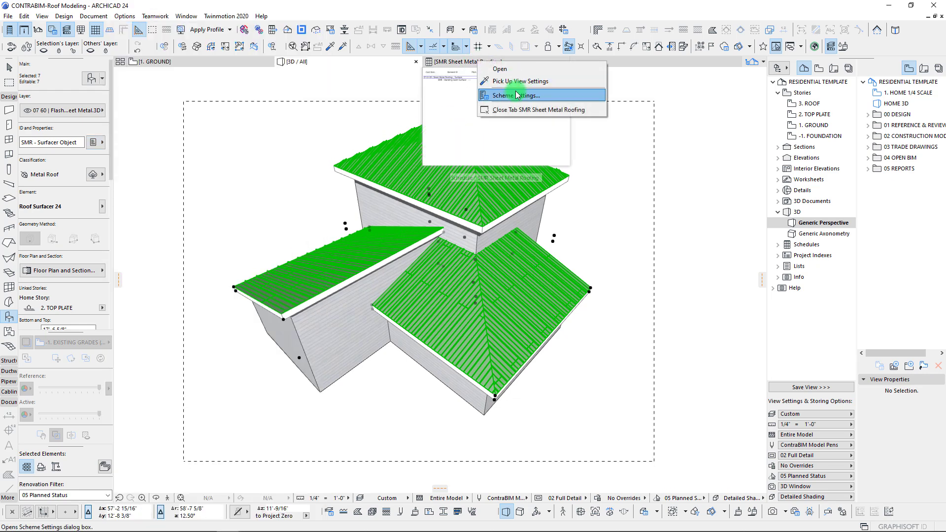
left_click(515, 95)
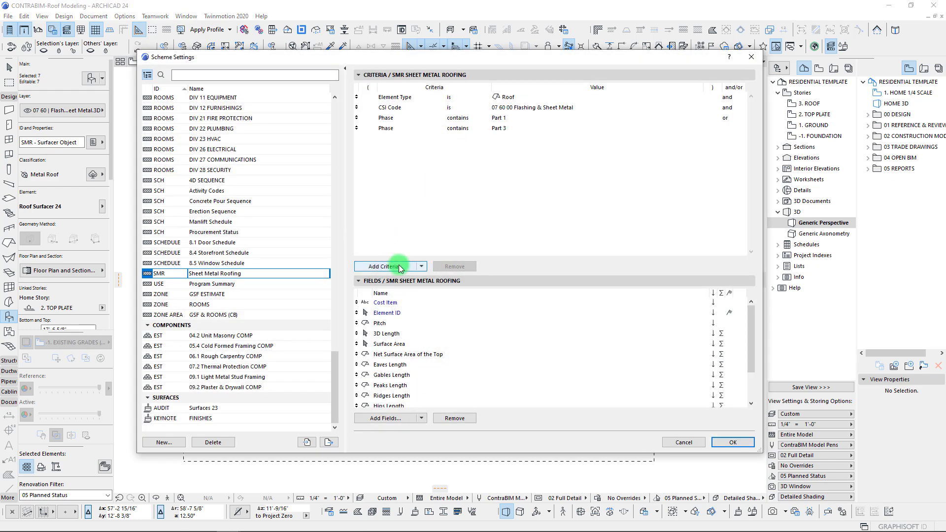
double_click(216, 301)
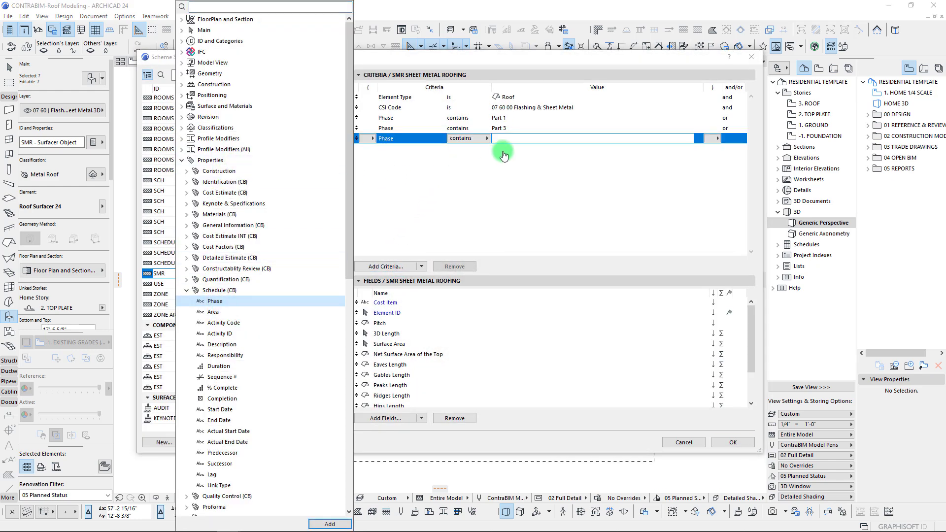
left_click(505, 138)
left_click(506, 140)
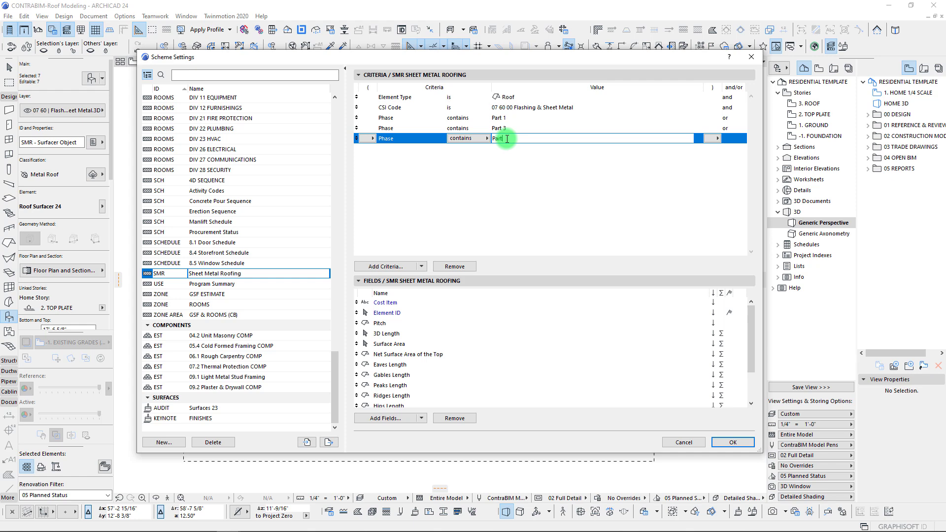
left_click(521, 169)
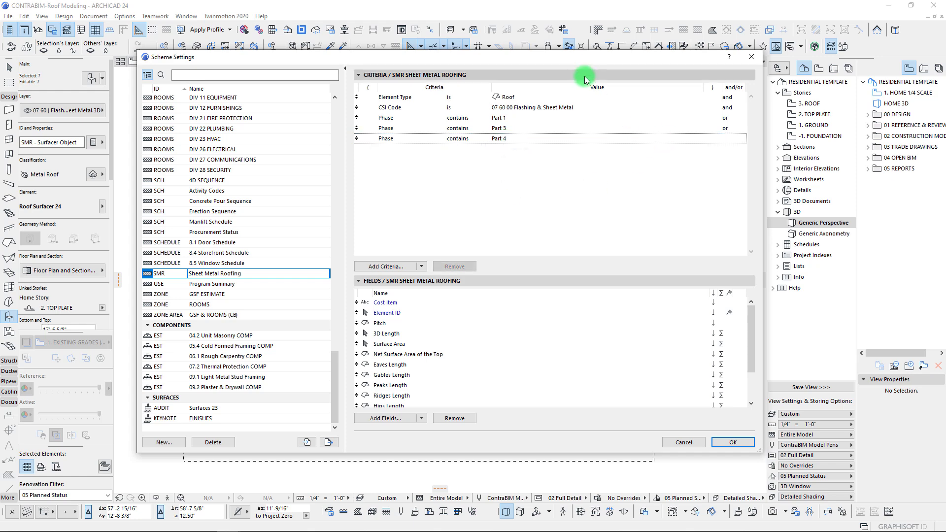
left_click_drag(586, 61, 512, 35)
left_click(643, 410)
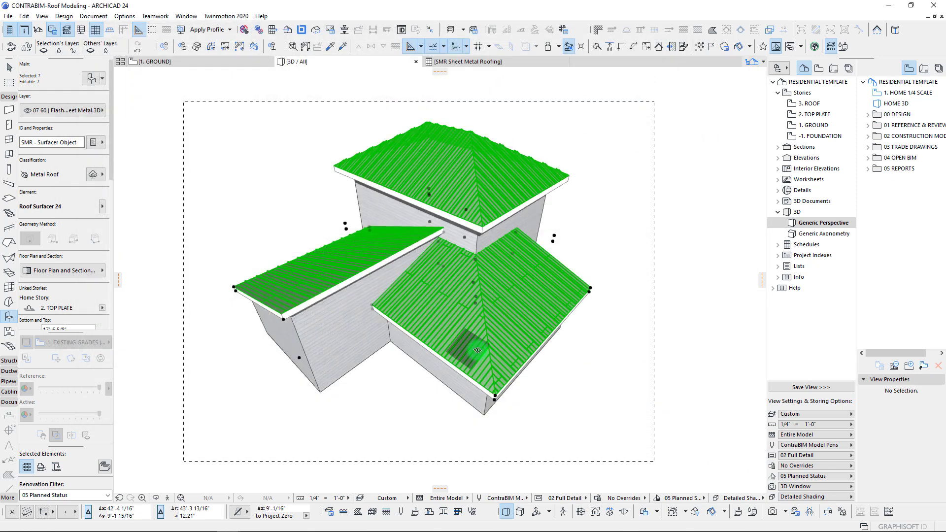
- Clear the 3D selection and review the SMR Sheet Metal Roofing schedule, comparing the roofs' surface areas with the surfacer objects'
middle_click_drag(442, 310, 442, 308)
key("Escape")
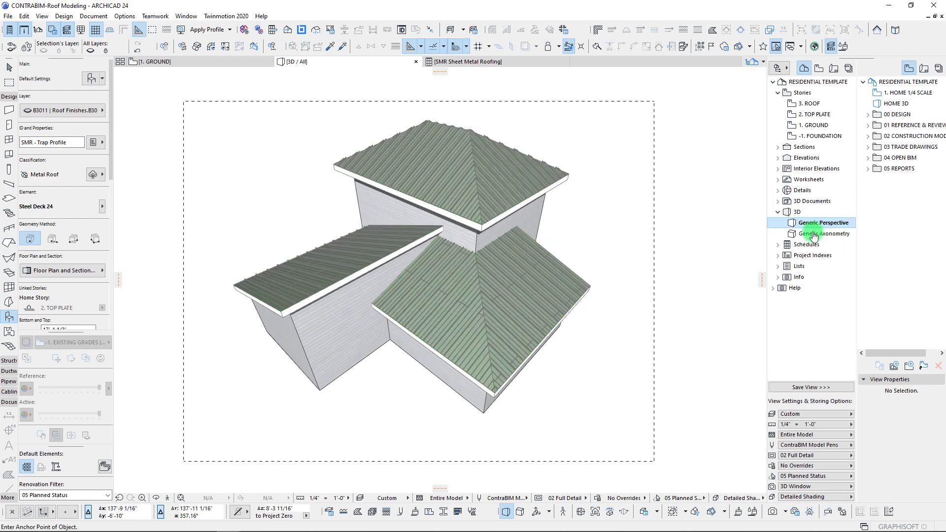
left_click(499, 61)
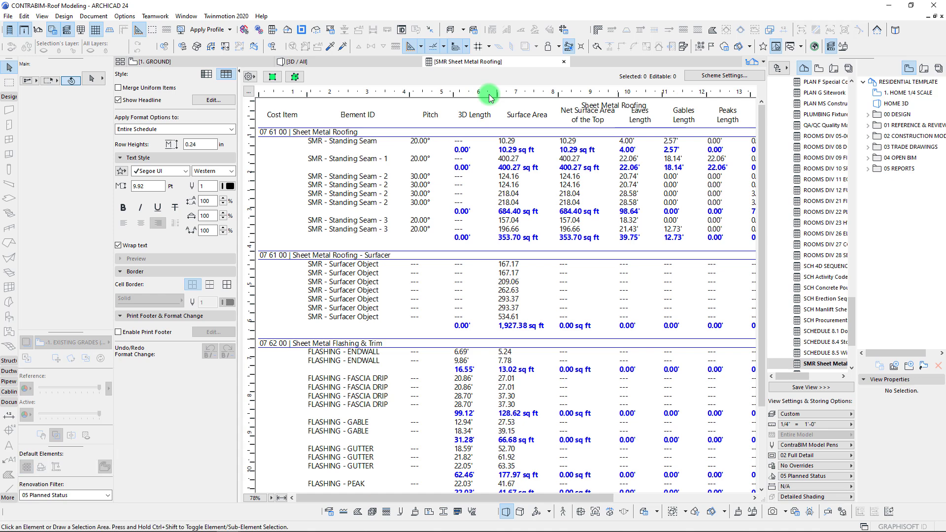
left_click(515, 142)
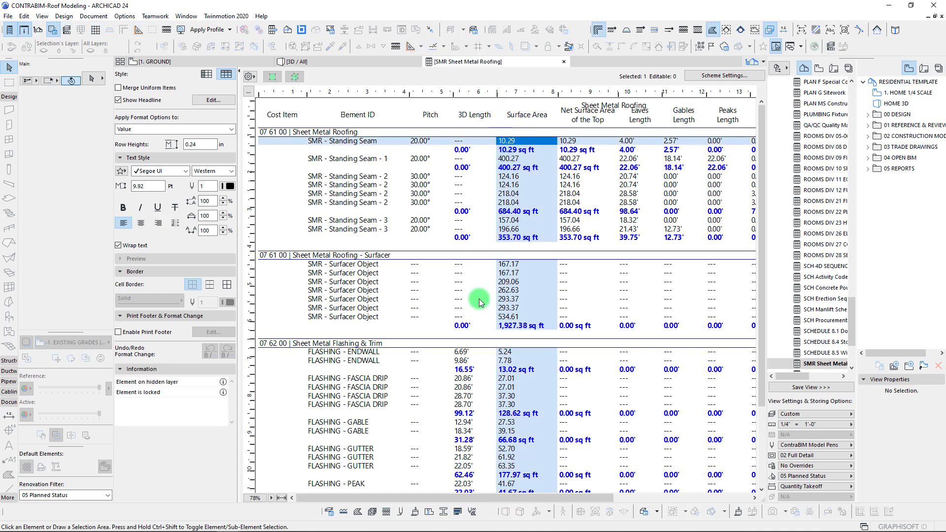
left_click(318, 256)
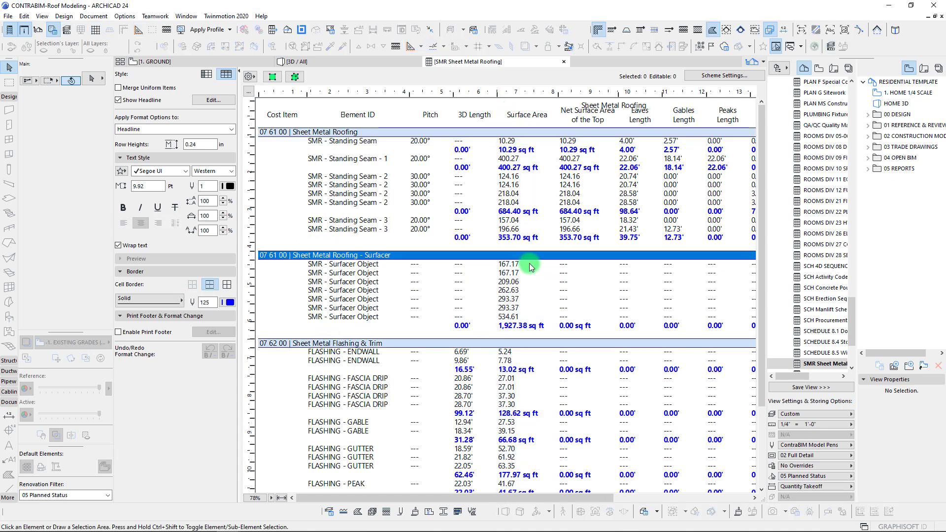
left_click(512, 265)
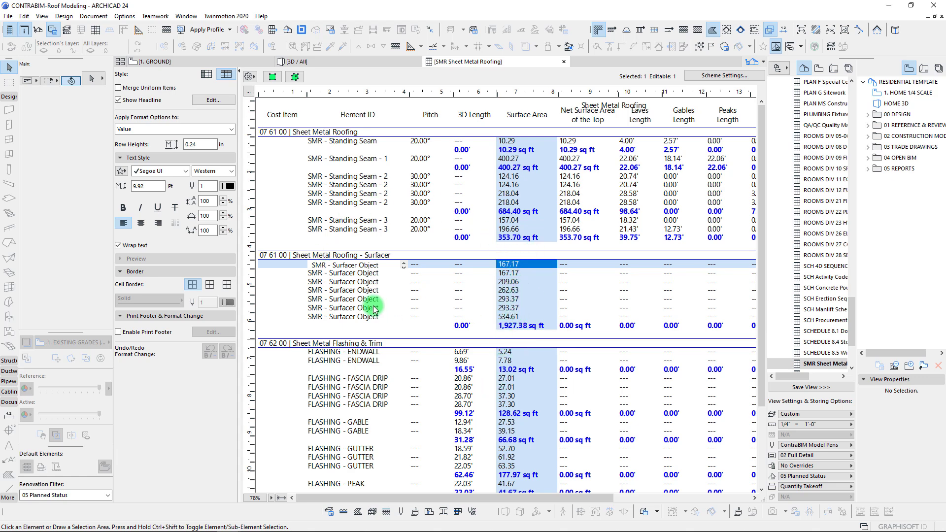
- Locate the surfacer object with the largest surface area from its schedule row on the 2. TOP PLATE floor plan
left_click(362, 318)
left_click(273, 77)
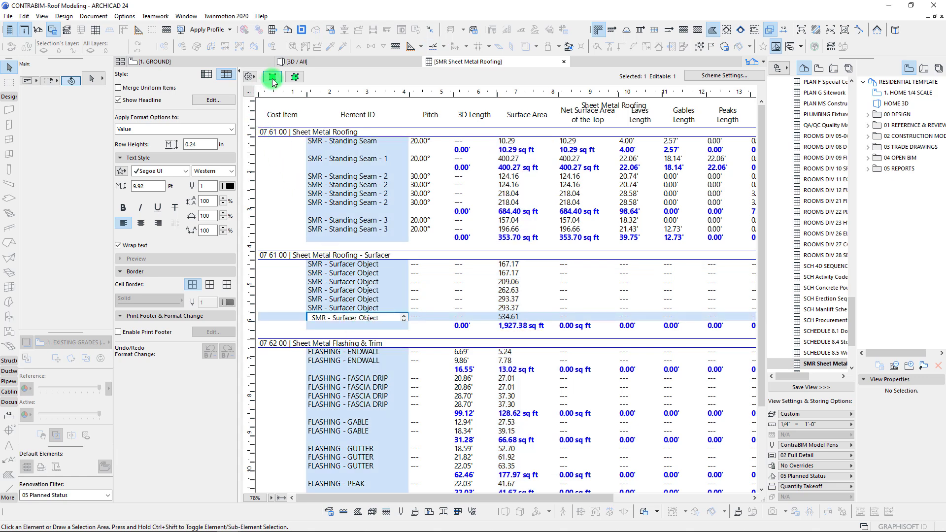
left_click(504, 318)
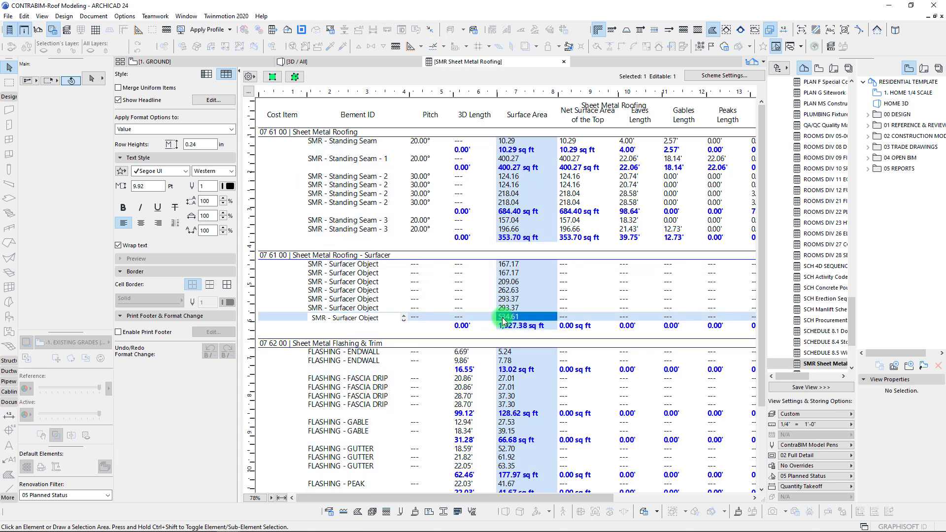
left_click(274, 78)
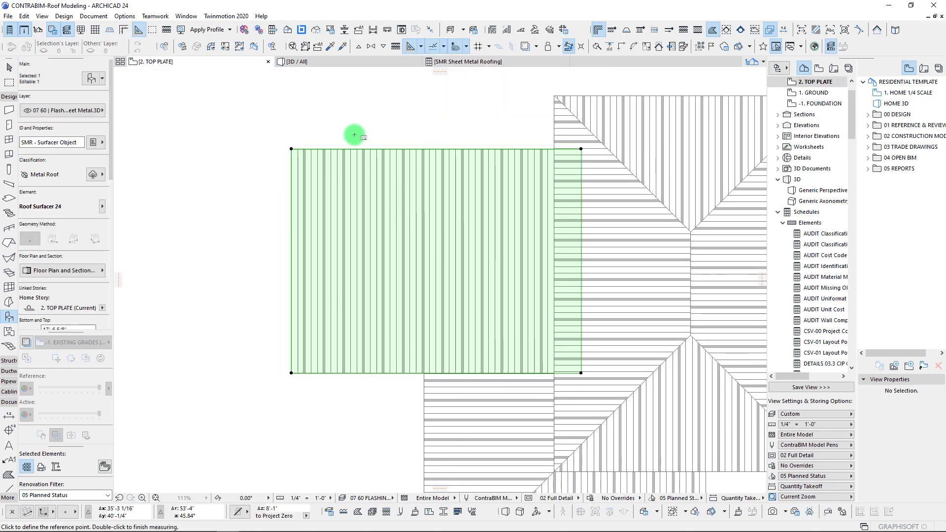
- Measure the selected surfacer's rectangular outline on the floor plan from corner to corner, then clear the selection
key("m")
left_click(291, 149)
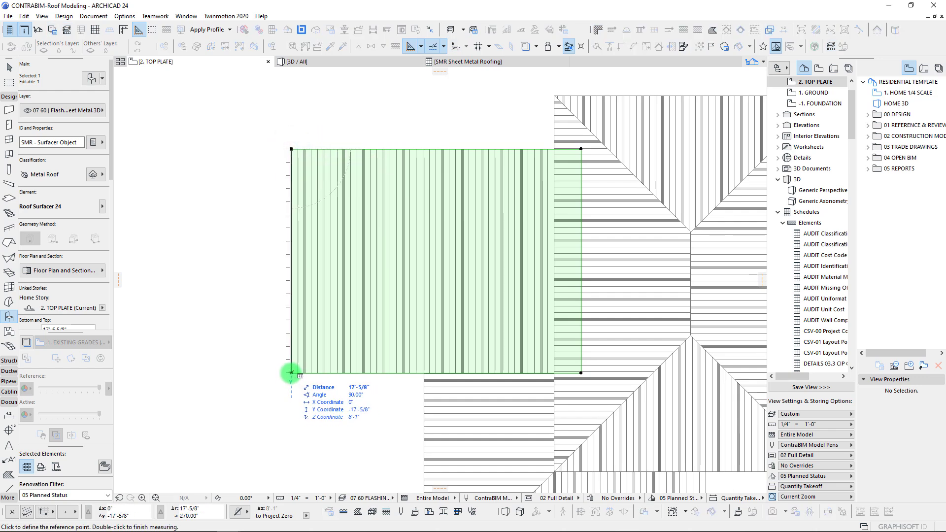
left_click(291, 373)
left_click(581, 373)
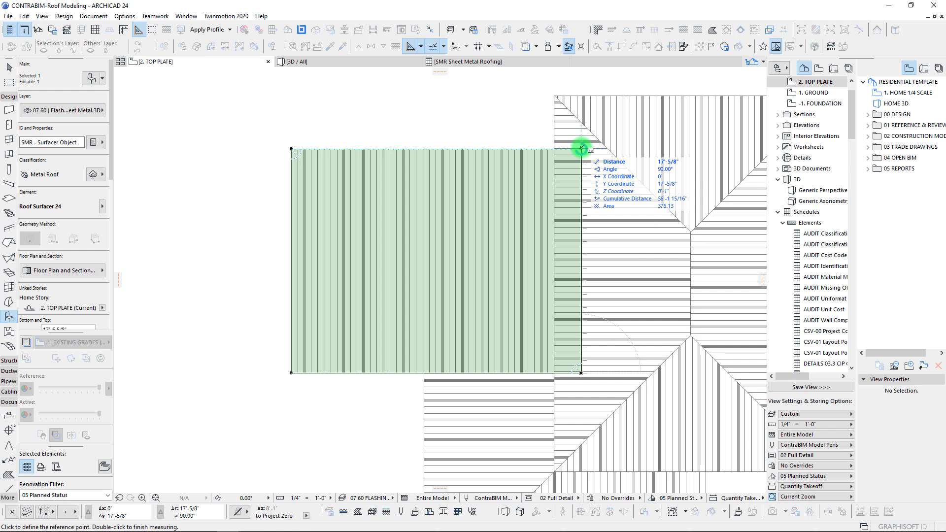
key("Escape")
key("Escape")
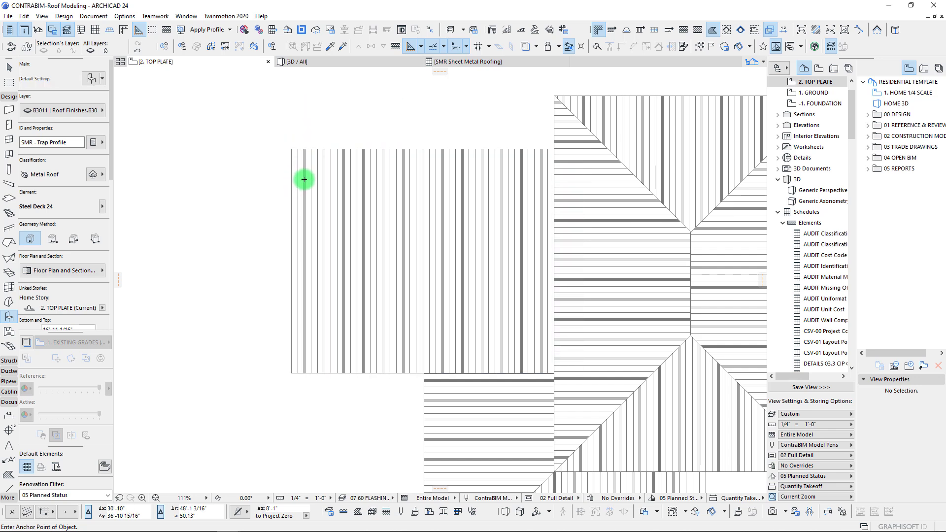
- Select the single-slope shed roof in the 3D view and open its Element Information
scroll(295, 207, "down", 3)
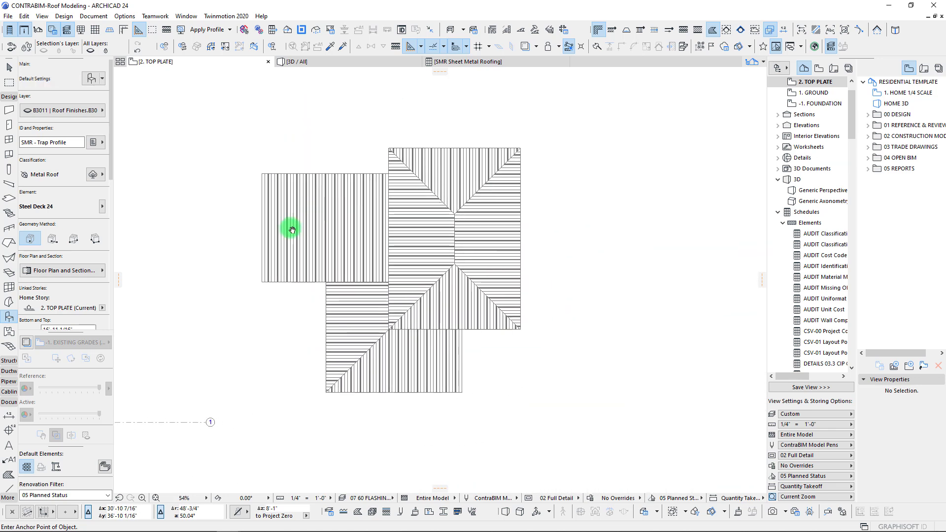
left_click(345, 63)
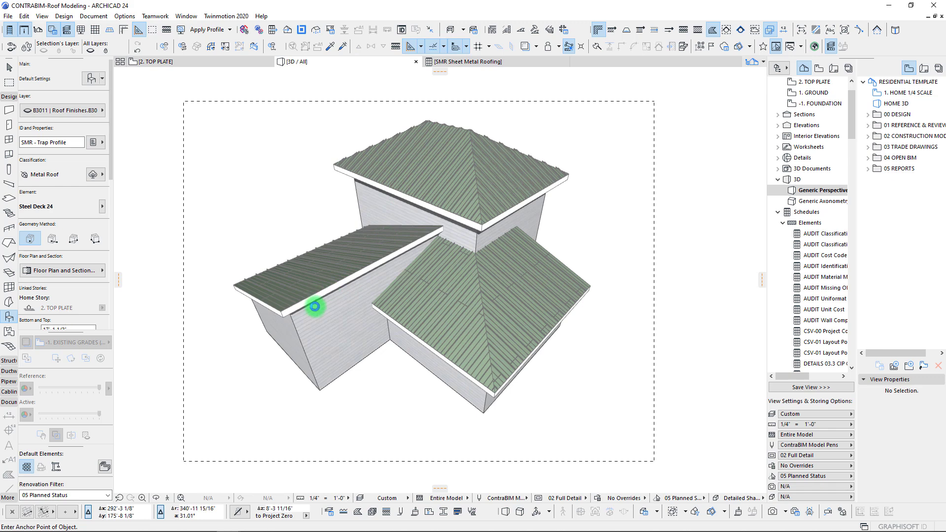
left_click(315, 307)
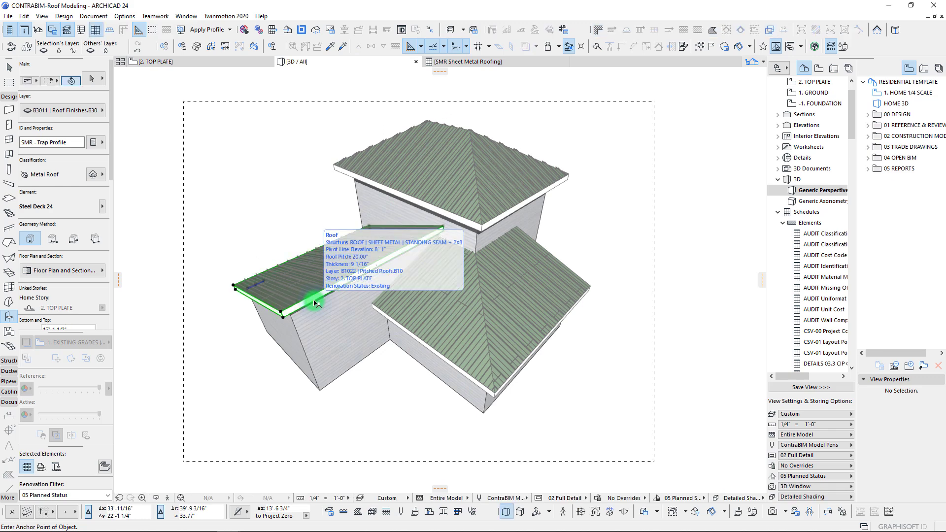
left_click(178, 16)
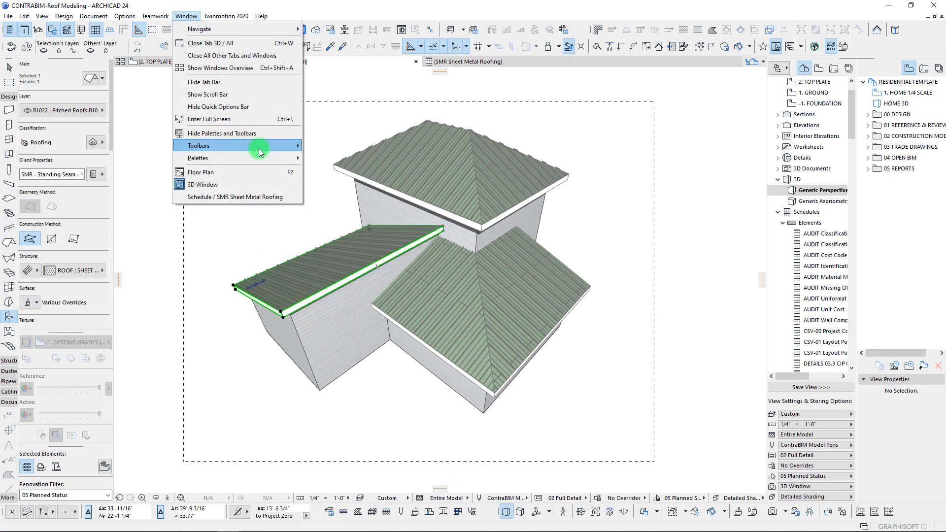
mouse_move(262, 159)
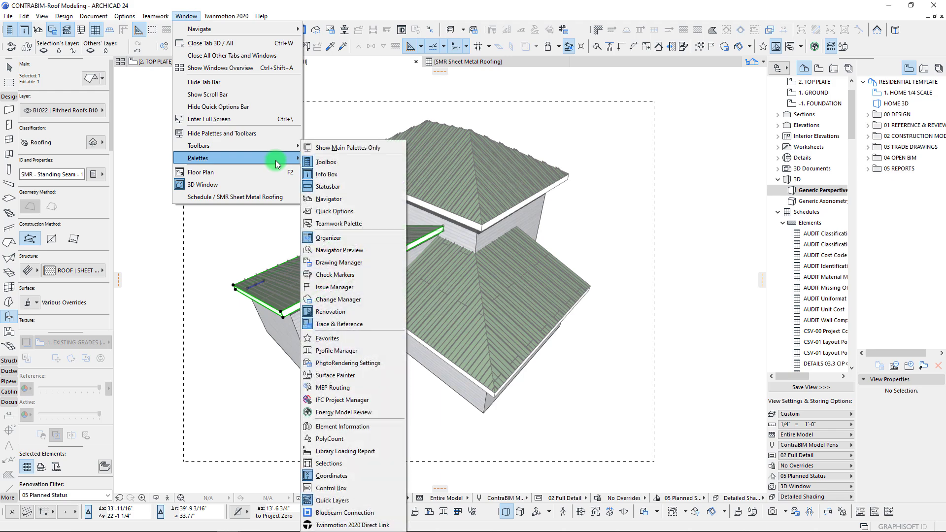
left_click(367, 428)
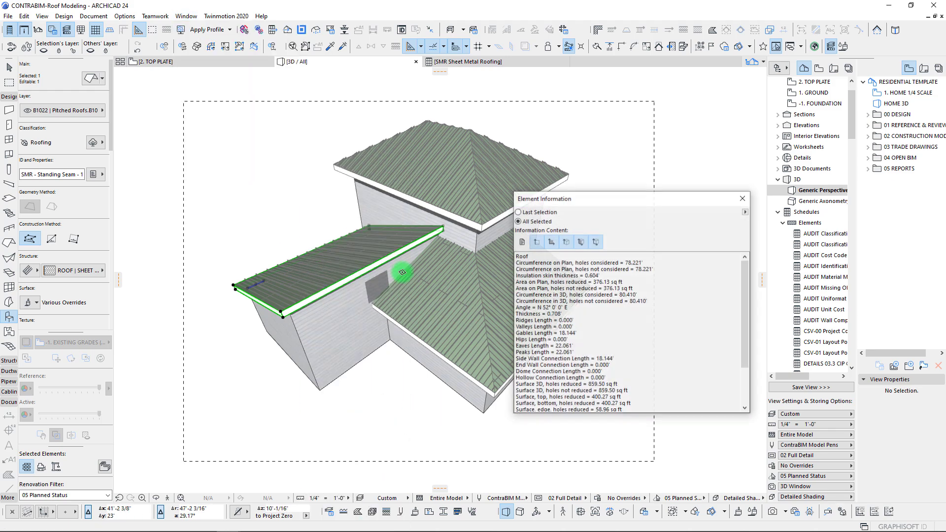
- Filter the shed roof's element information to surface data, check its conditional top surface area, and close the information
left_click(581, 242)
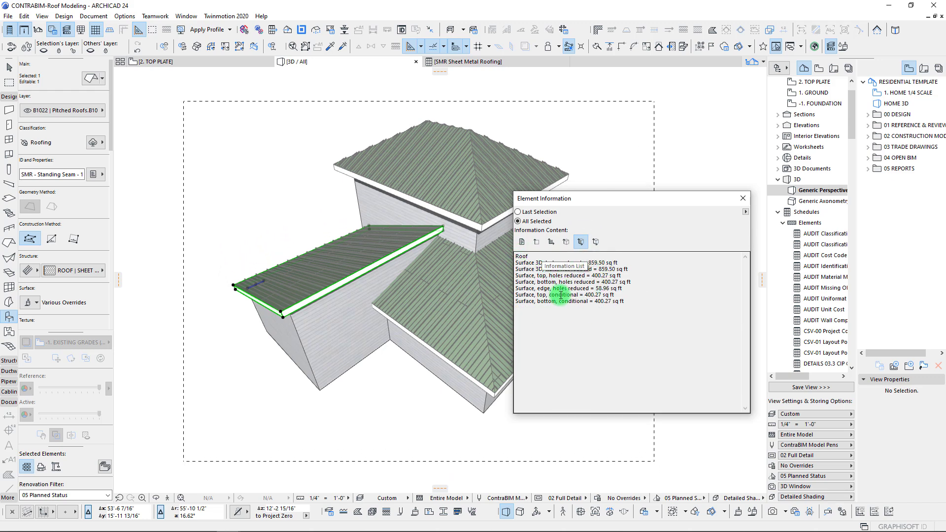
left_click_drag(585, 295, 604, 295)
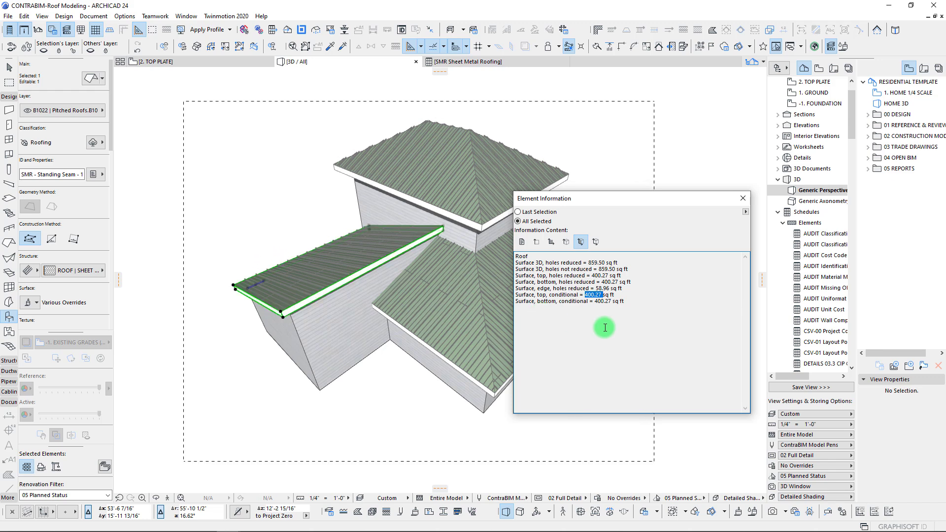
left_click(744, 198)
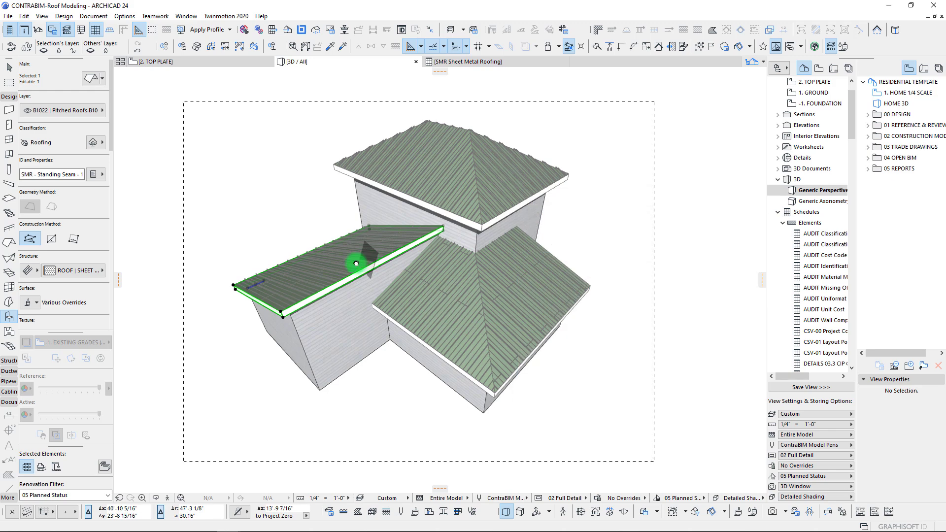
- Replace the roof selection with the shed roof's surfacer object and examine its raised seams up close
middle_click_drag(352, 264, 465, 306, "shift")
scroll(466, 306, "up", 3)
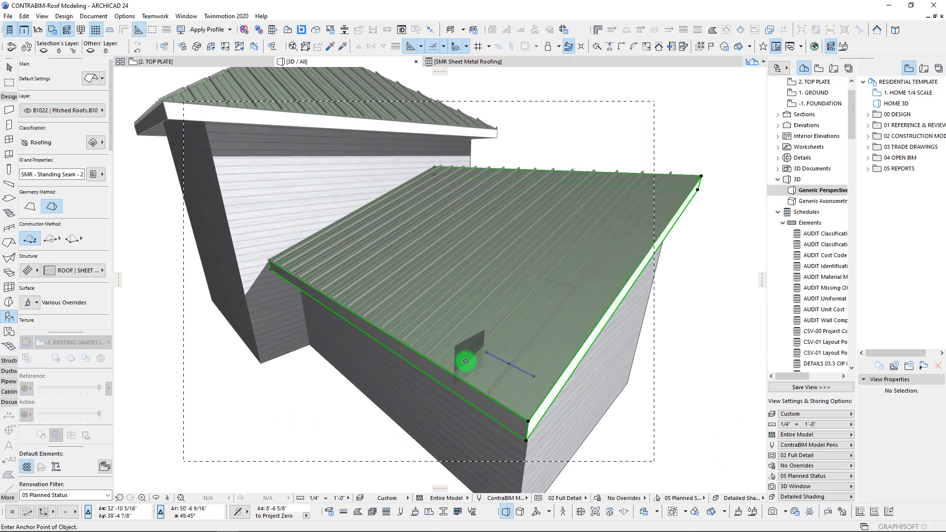
key("Escape")
left_click(606, 228)
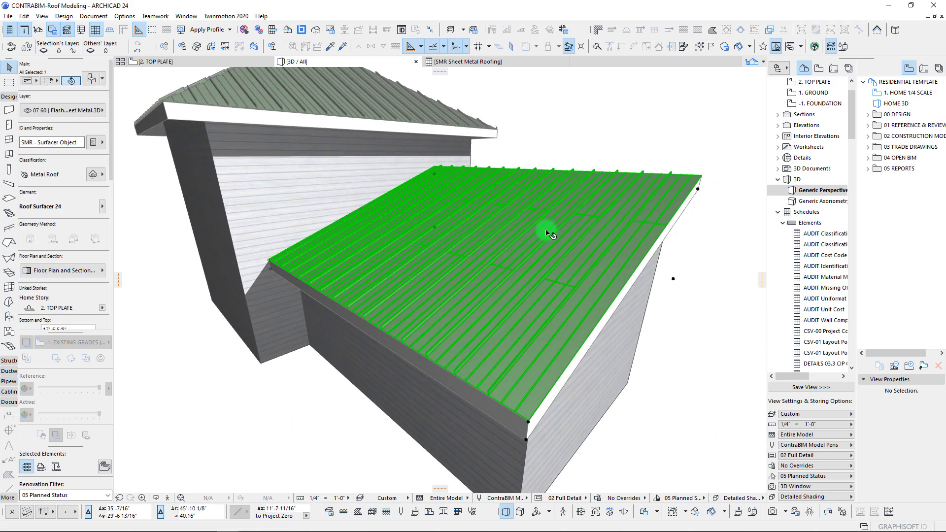
scroll(587, 245, "up", 3)
scroll(586, 245, "up", 3)
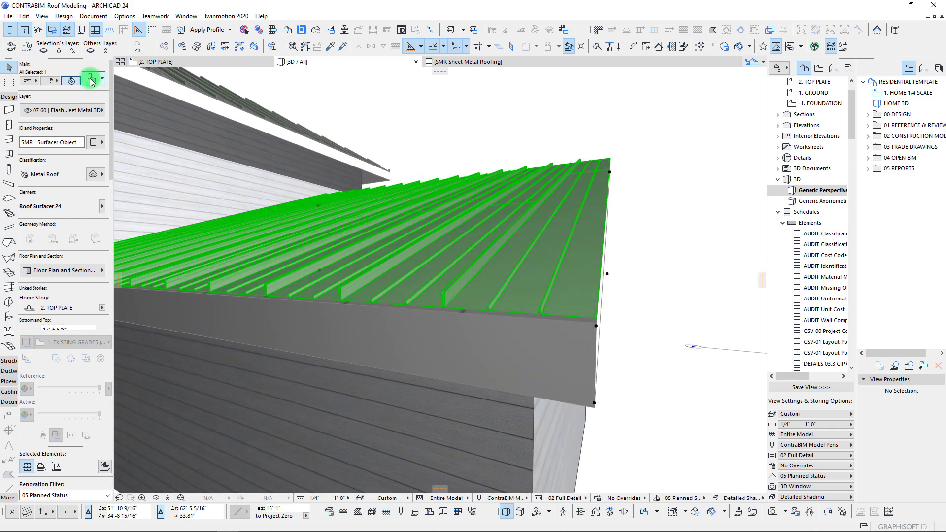
- Set the seam height of the shed roof's standing seam surfacer to 6" in its object settings
double_click(350, 230)
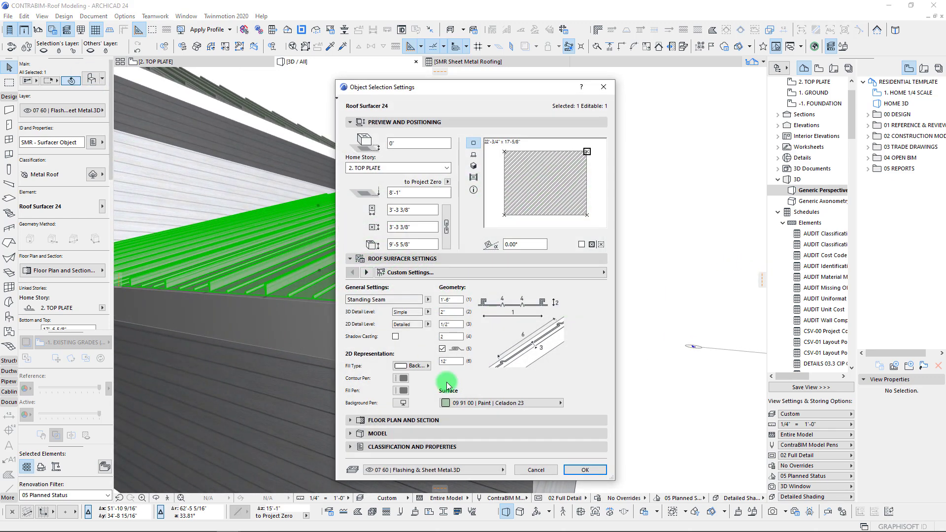
double_click(453, 313)
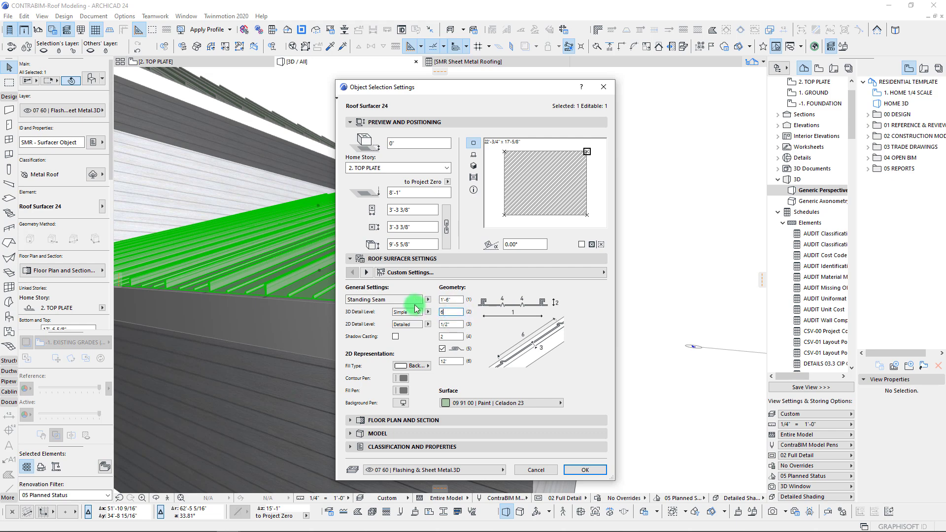
left_click_drag(444, 309, 446, 299)
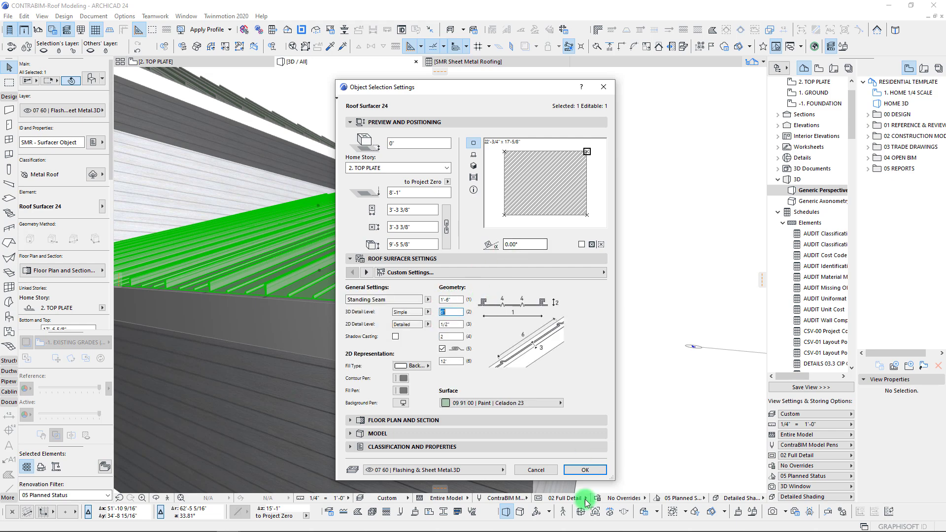
left_click(593, 474)
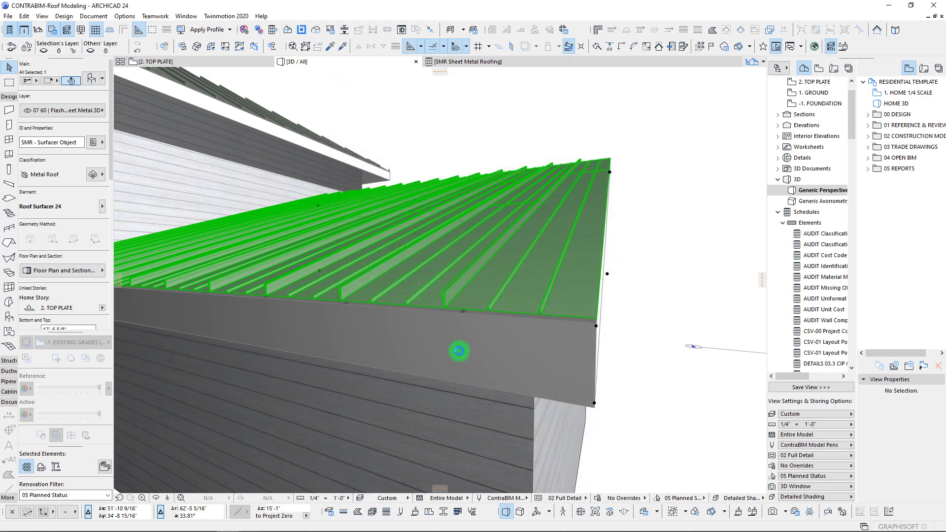
- Check the shed roof surfacer's surface area in the SMR Sheet Metal Roofing schedule and show that item in 3D
middle_click_drag(476, 299, 283, 134, "shift")
left_click(451, 61)
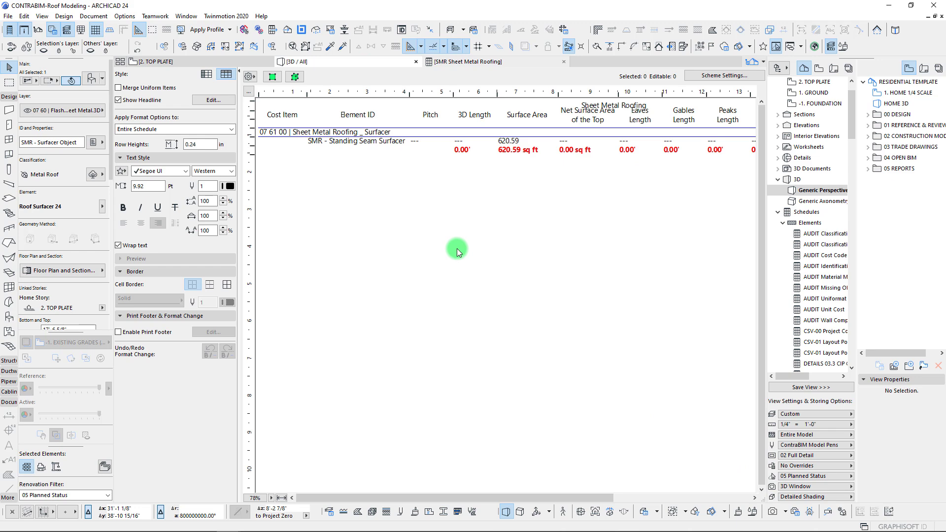
left_click(430, 323)
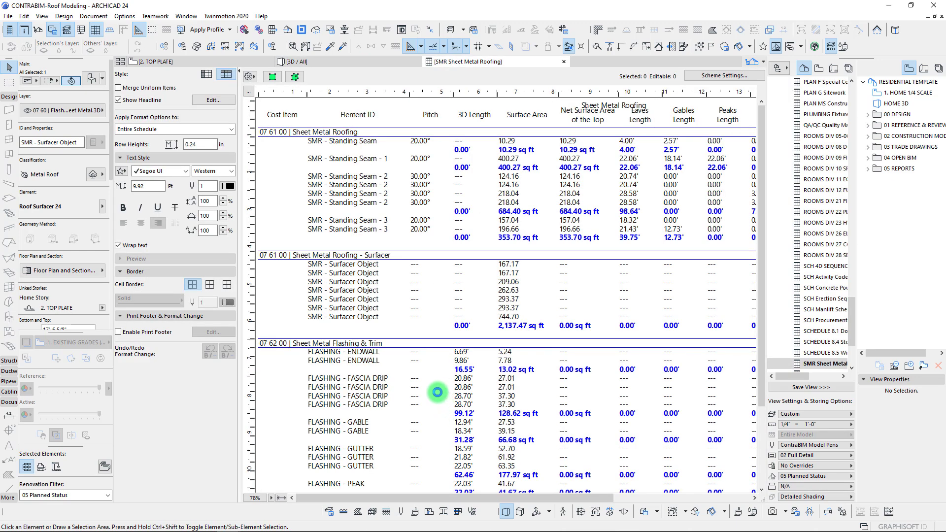
left_click(518, 317)
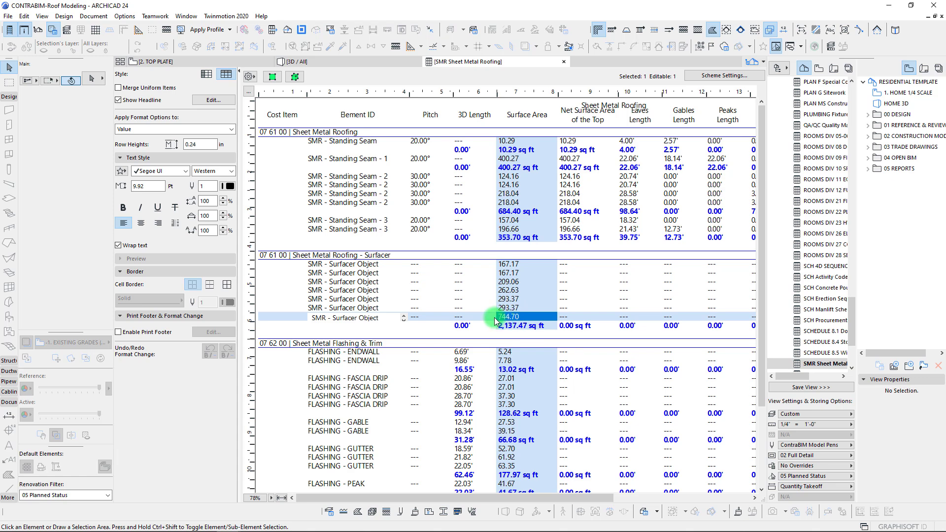
key("F5")
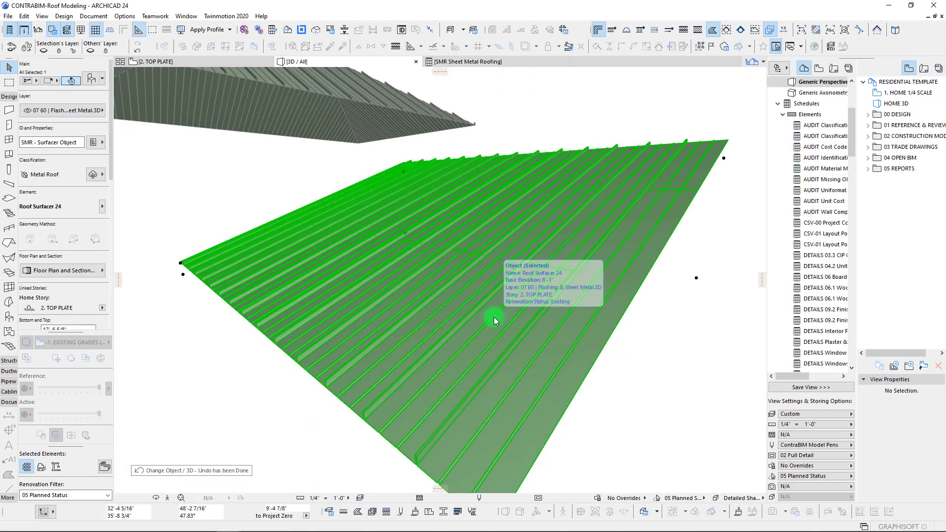
- Clear the selection, look over the surfacers on the 2. TOP PLATE floor plan, and return to the 3D view
scroll(422, 346, "down", 3)
middle_click_drag(422, 347, 498, 247, "shift")
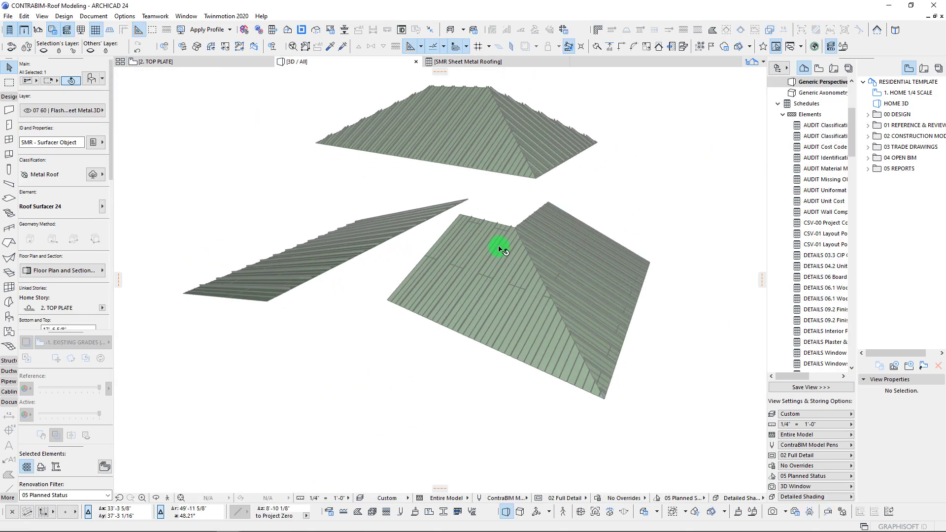
key("Escape")
key("F2")
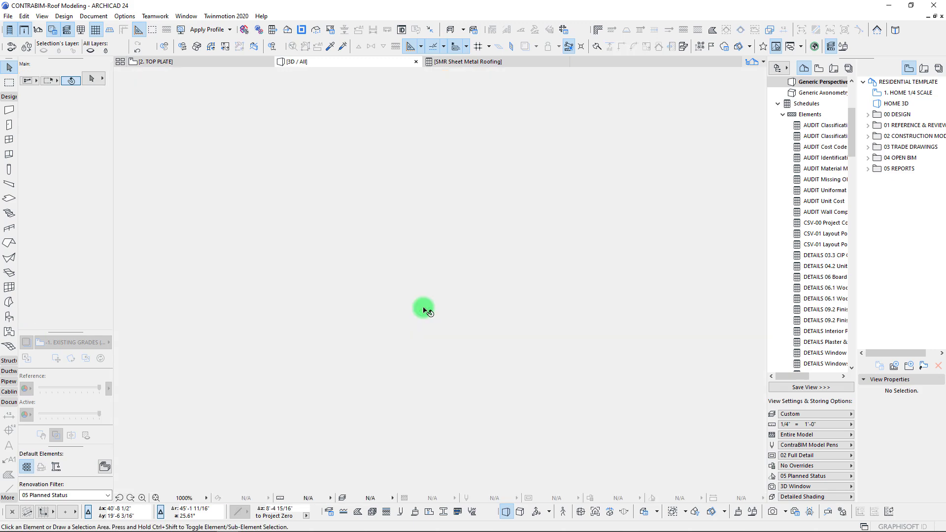
left_click(192, 63)
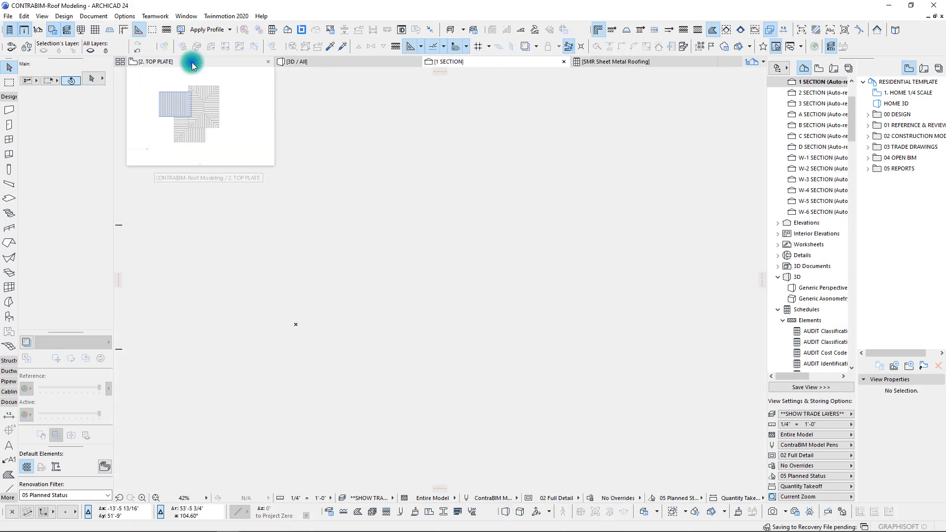
left_click(193, 64)
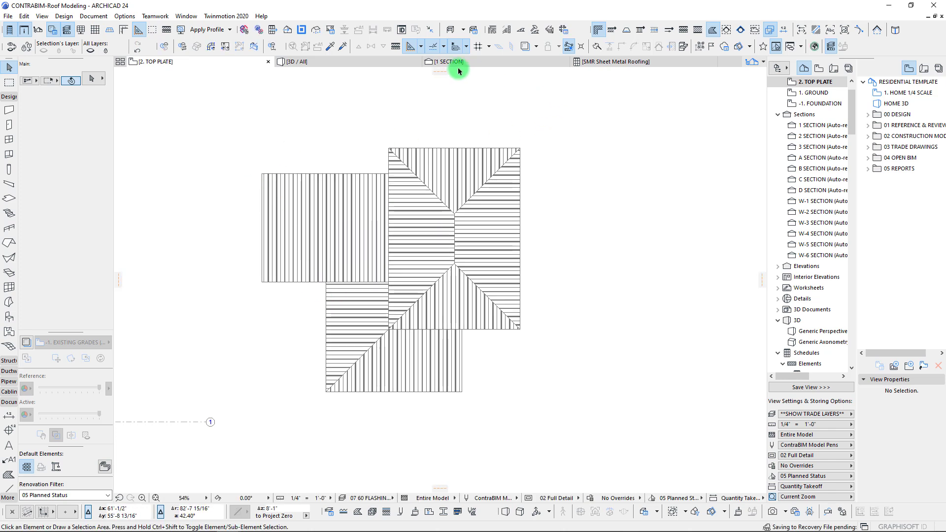
left_click(340, 60)
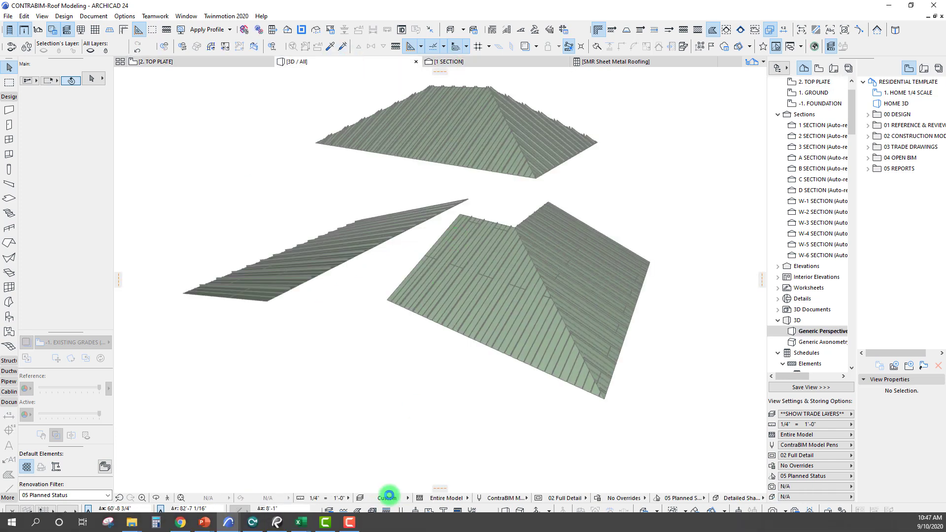
- Examine the standing seam surfacers on the lower hip roof and select the roof plane beneath them
left_click(387, 497)
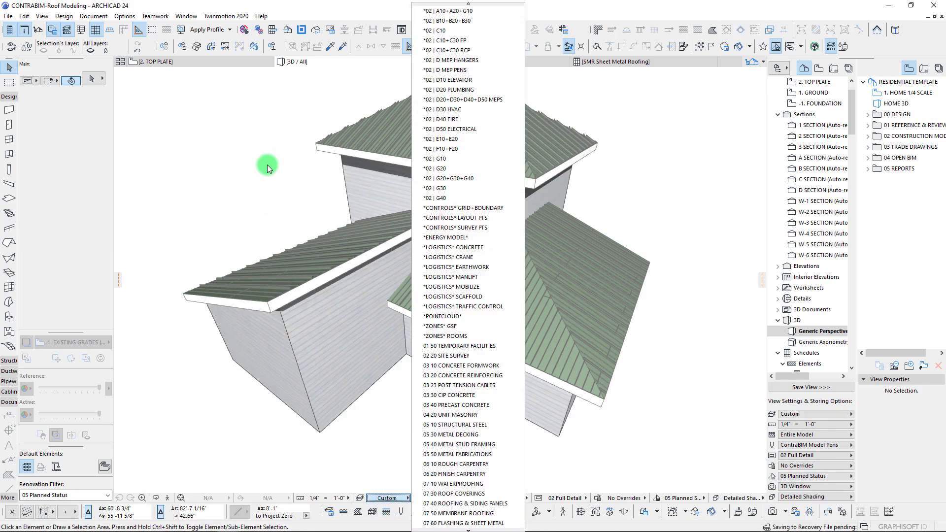
left_click(250, 179)
scroll(485, 276, "down", 1)
middle_click_drag(502, 282, 510, 318, "shift")
scroll(582, 258, "up", 3)
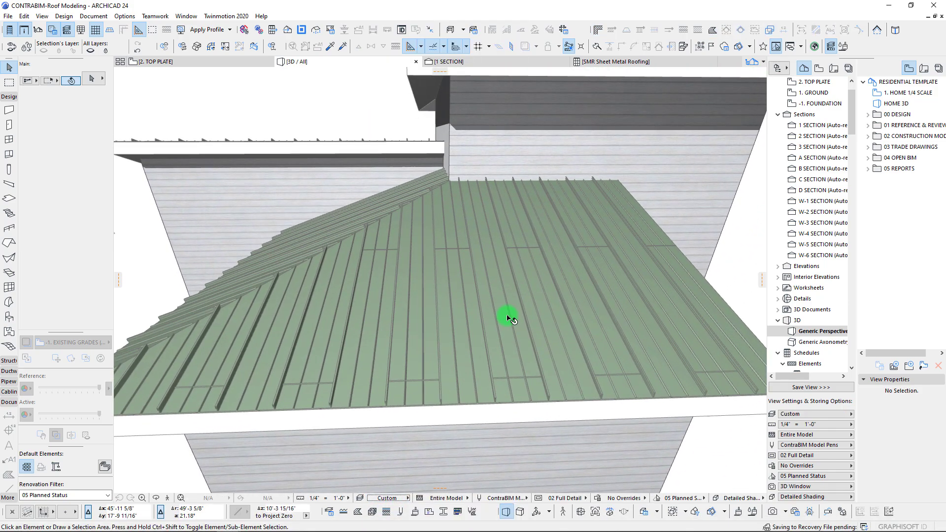
middle_click_drag(432, 327, 439, 327, "shift")
scroll(440, 329, "down", 8)
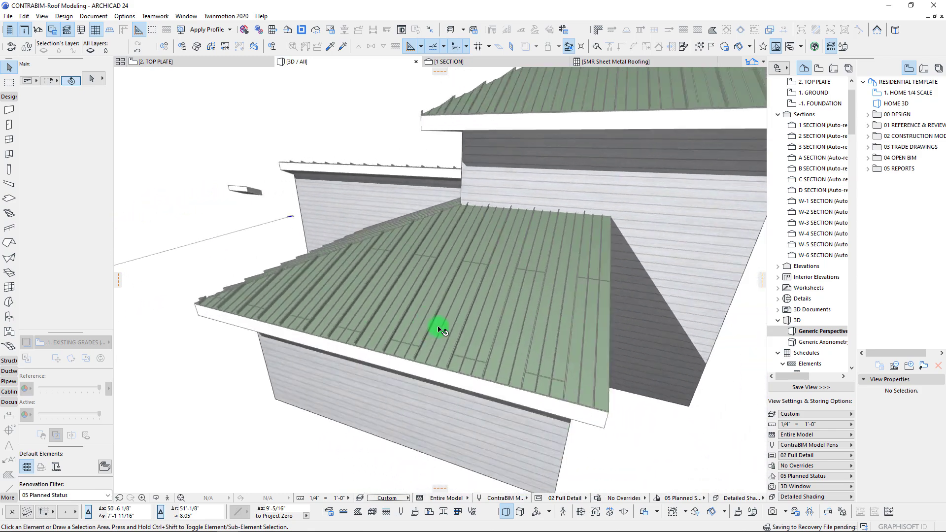
left_click(470, 376)
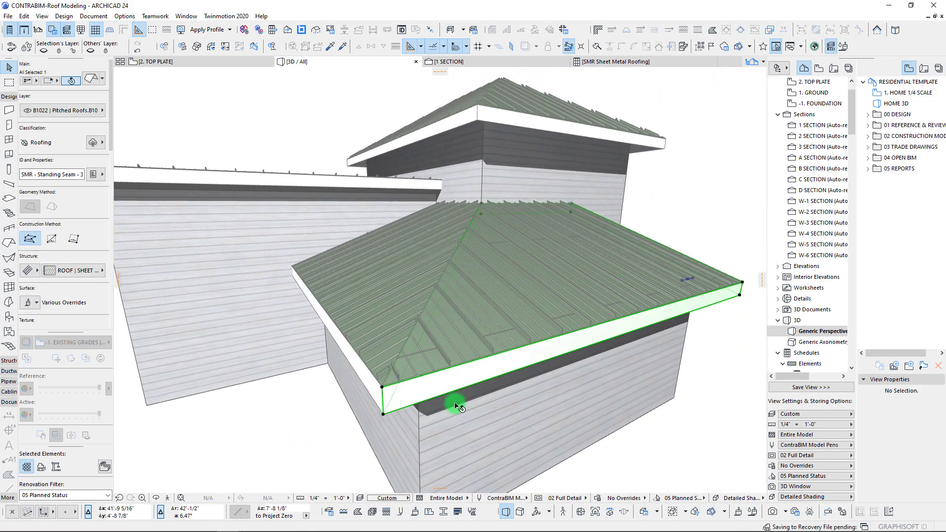
middle_click_drag(456, 406, 460, 468, "shift")
- Apply the **SHOW ALL layer combination to the 3D view and clear the roof plane selection
left_click(389, 498)
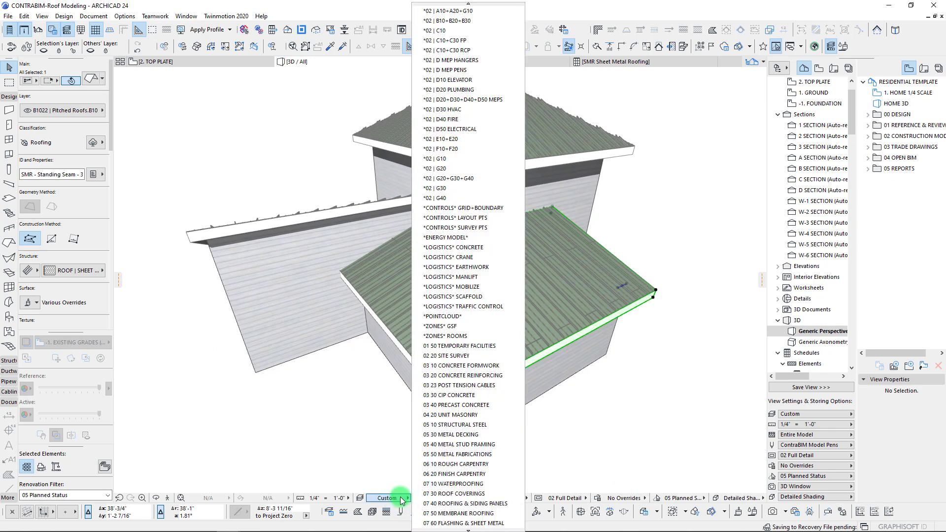
mouse_move(494, 4)
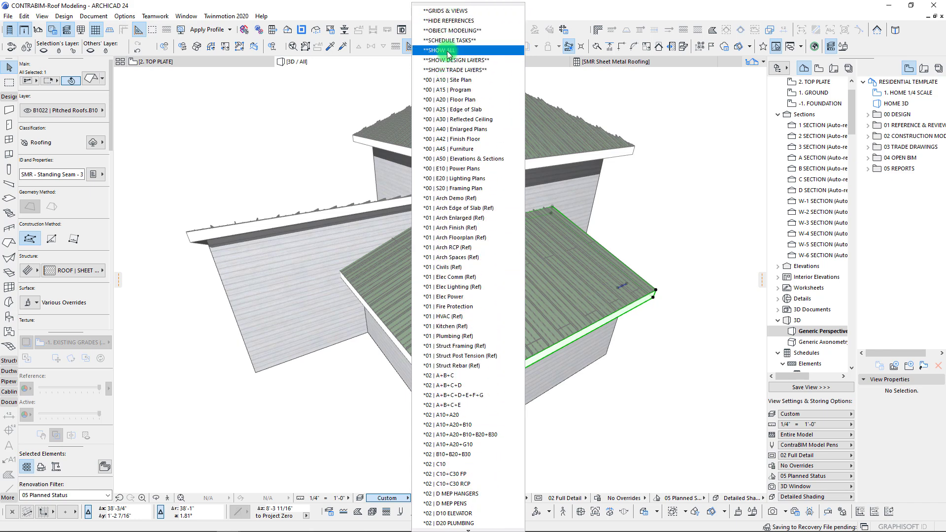
left_click(449, 50)
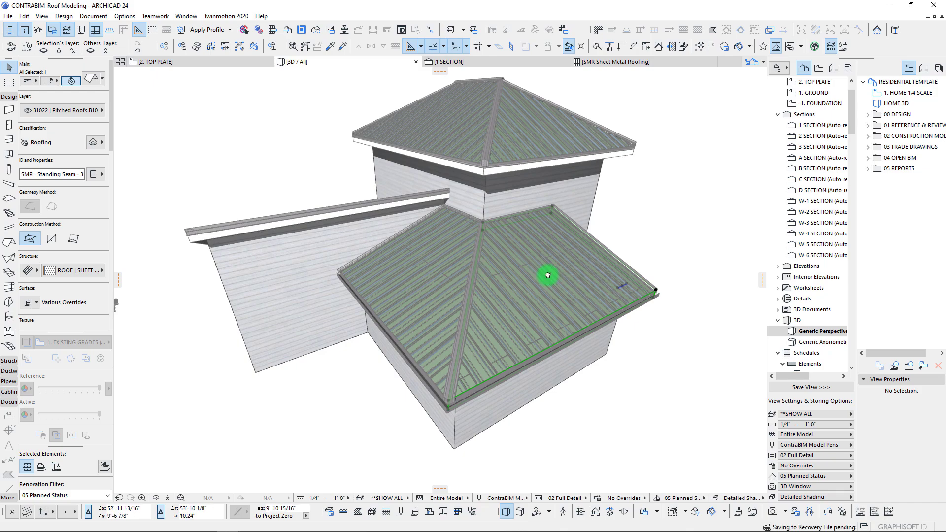
left_click(459, 350)
scroll(489, 475, "up", 10)
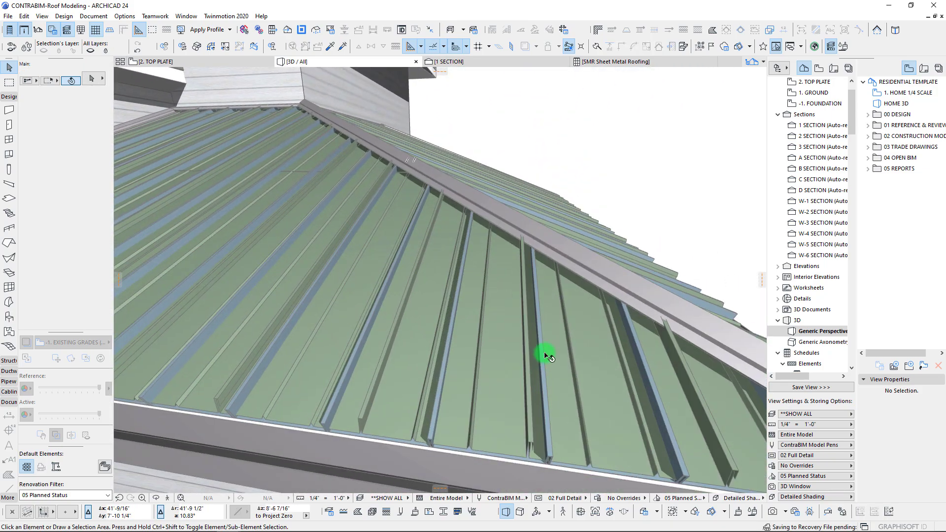
- Hide the layer of the SMR - Trap Profile steel deck on the lower hip roof and inspect the surfacer seams at the hip flashing
left_click(545, 355)
scroll(668, 433, "up", 2)
scroll(456, 281, "down", 6)
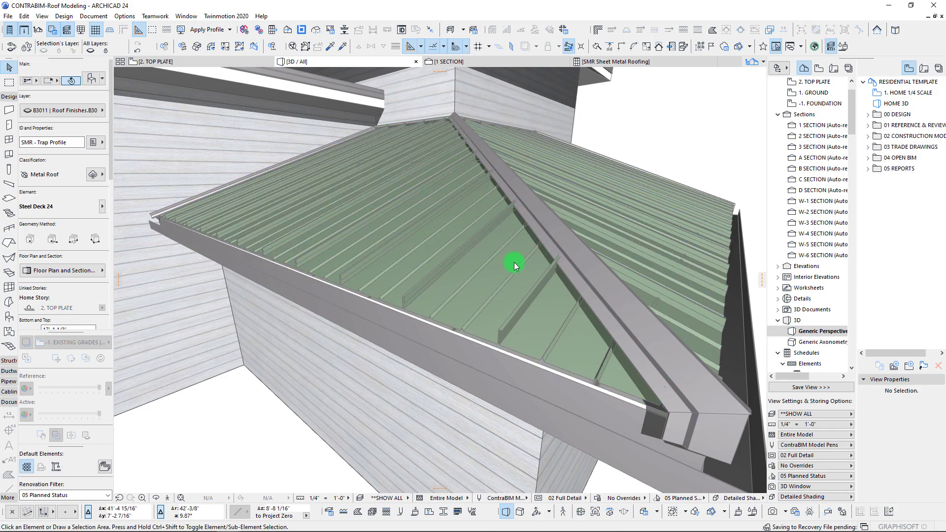
scroll(385, 290, "up", 3)
middle_click_drag(382, 285, 237, 183, "shift")
scroll(367, 278, "up", 6)
scroll(425, 264, "down", 3)
scroll(478, 291, "down", 3)
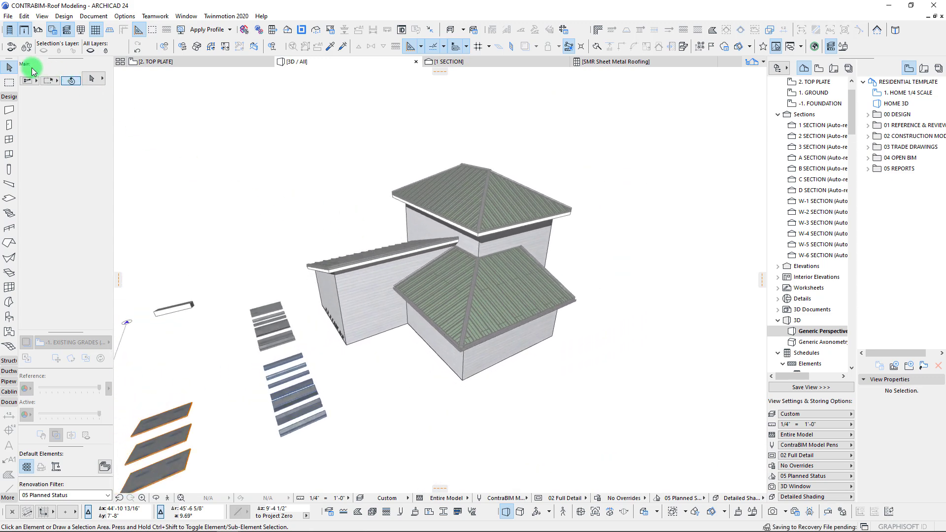
- Frame the whole building with a marquee and select all the Roof Surfacer objects inside it
left_click(8, 83)
middle_click_drag(319, 136, 338, 128, "shift")
left_click(319, 114)
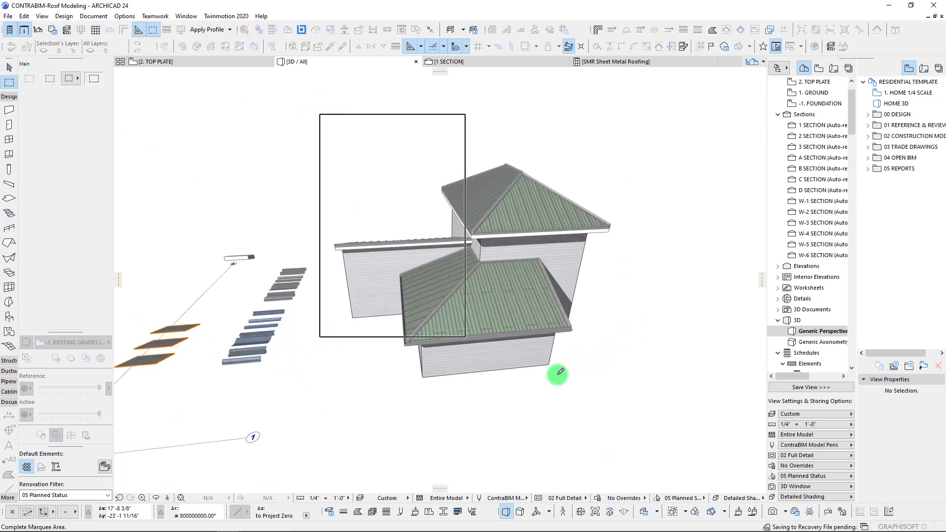
left_click(650, 427)
left_click(9, 316)
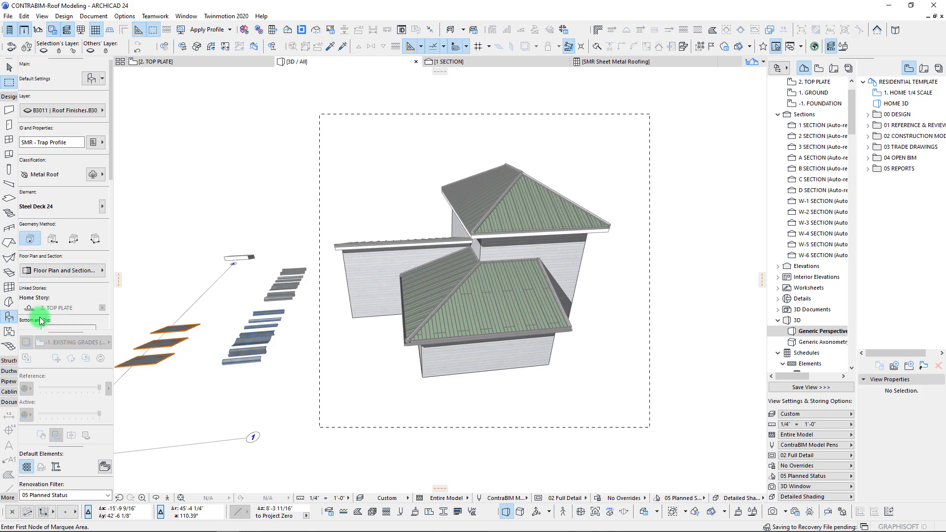
key("ctrl+a")
- Set the seam height of the seven selected roof surfacers to 1.75"
middle_click_drag(221, 342, 225, 343, "shift")
scroll(275, 232, "up", 5)
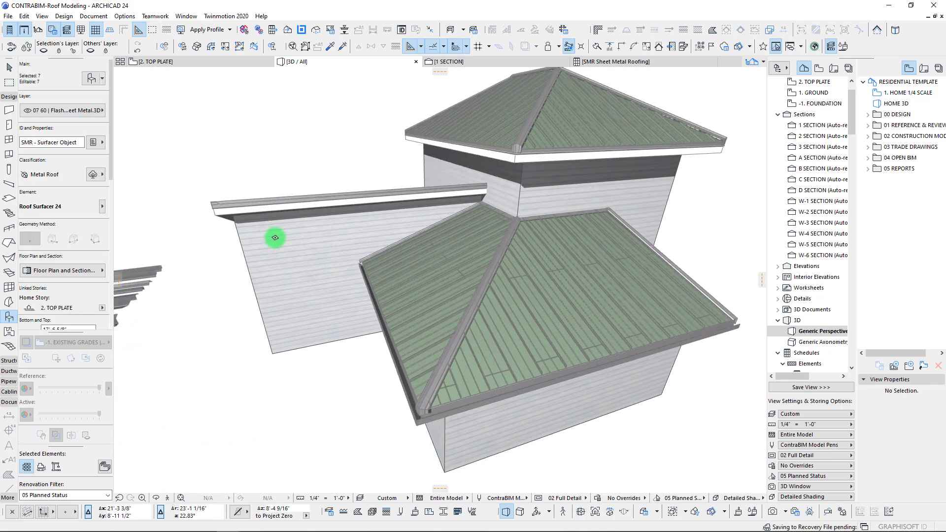
scroll(477, 336, "up", 10)
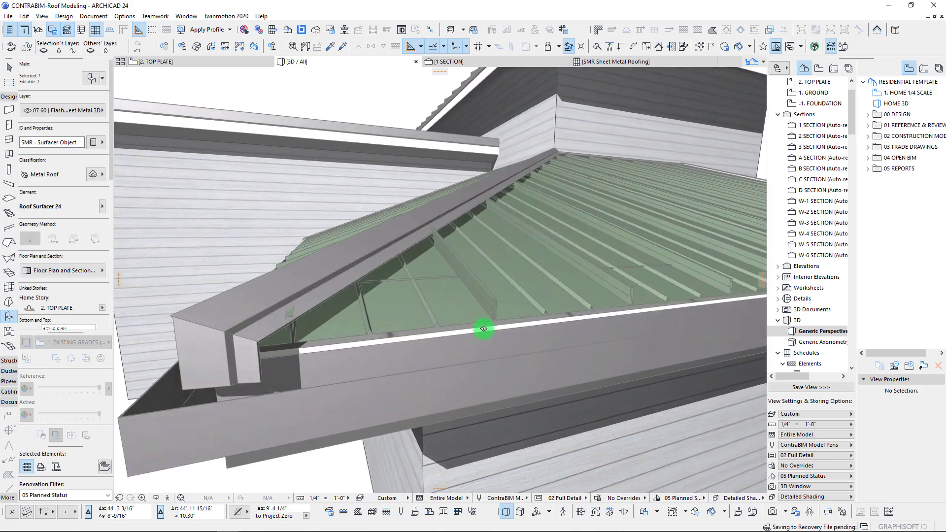
scroll(459, 320, "down", 8)
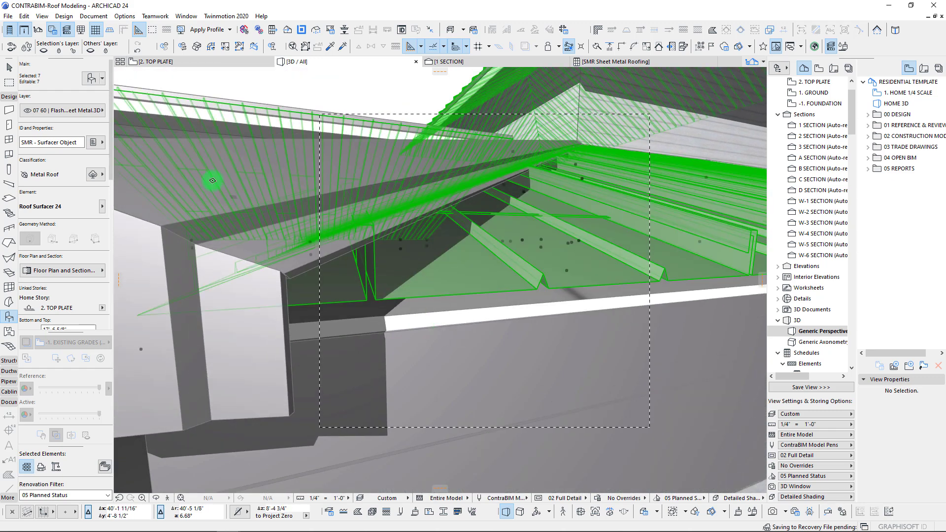
double_click(327, 220)
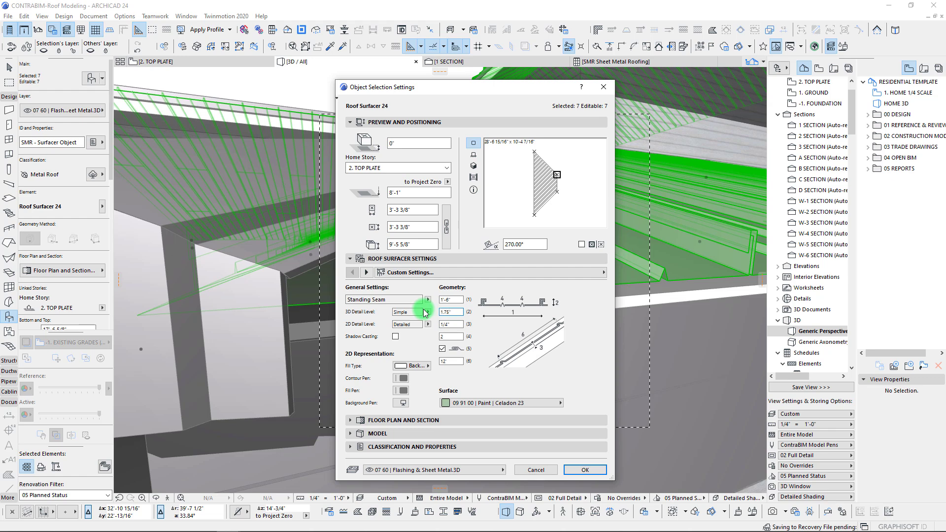
key("Tab")
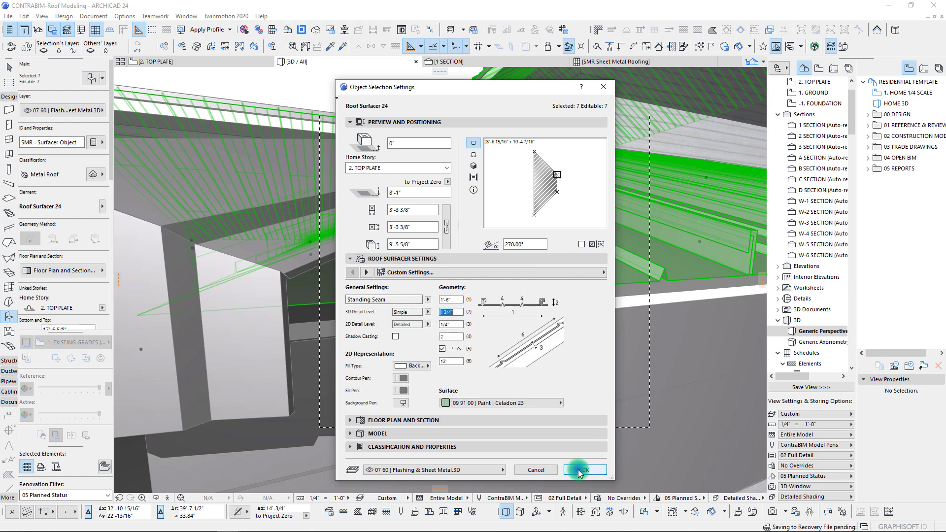
left_click(580, 472)
- Switch the seven selected roof surfacers to the Trapezoid Sheet type and adjust the sheet's profile height
left_click(396, 241)
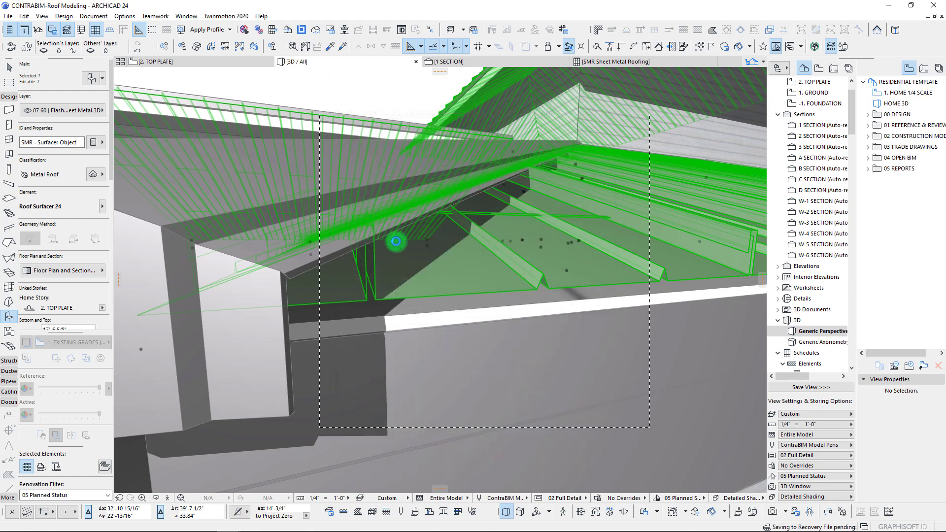
scroll(396, 242, "down", 3)
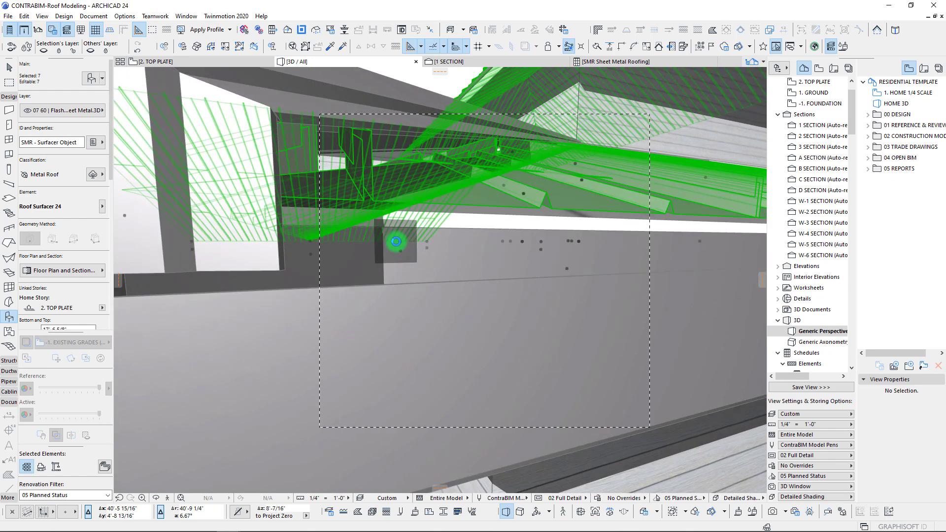
scroll(396, 242, "up", 1)
scroll(395, 241, "down", 10)
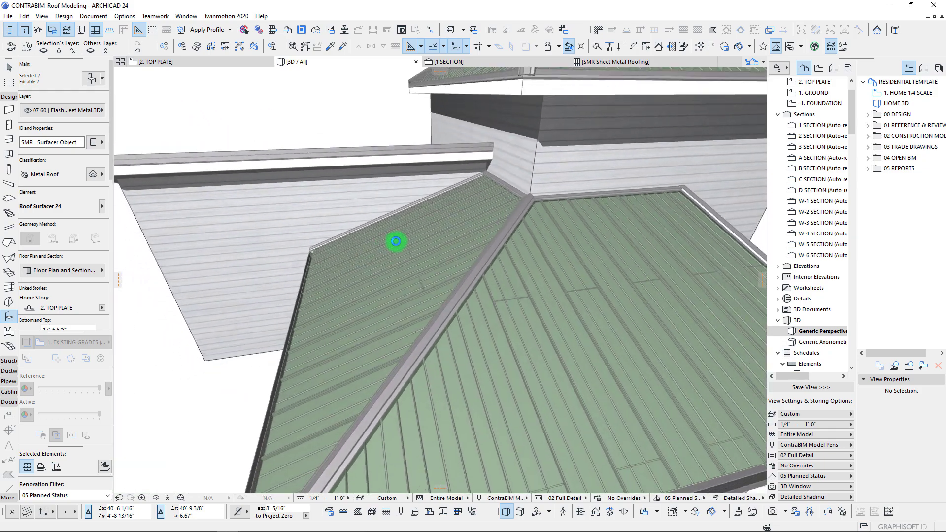
middle_click_drag(396, 242, 397, 242, "shift")
scroll(396, 242, "down", 5)
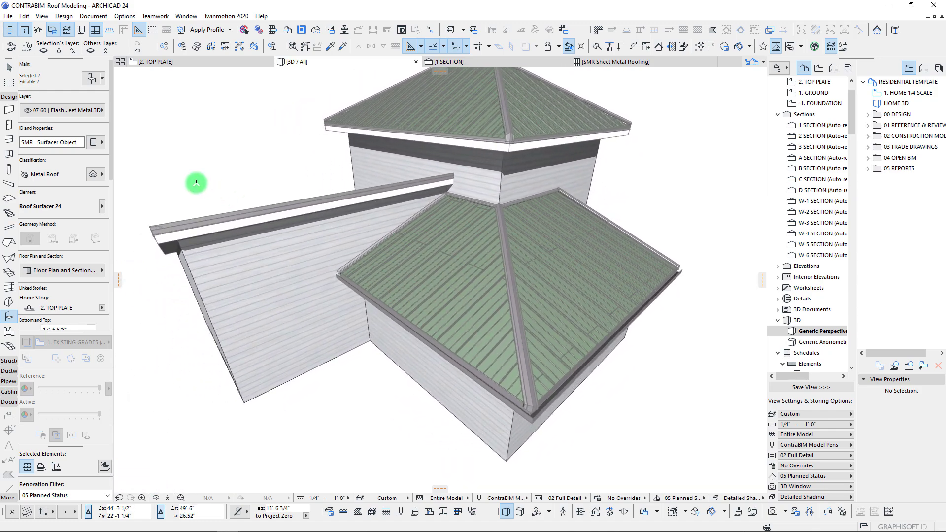
left_click(99, 80)
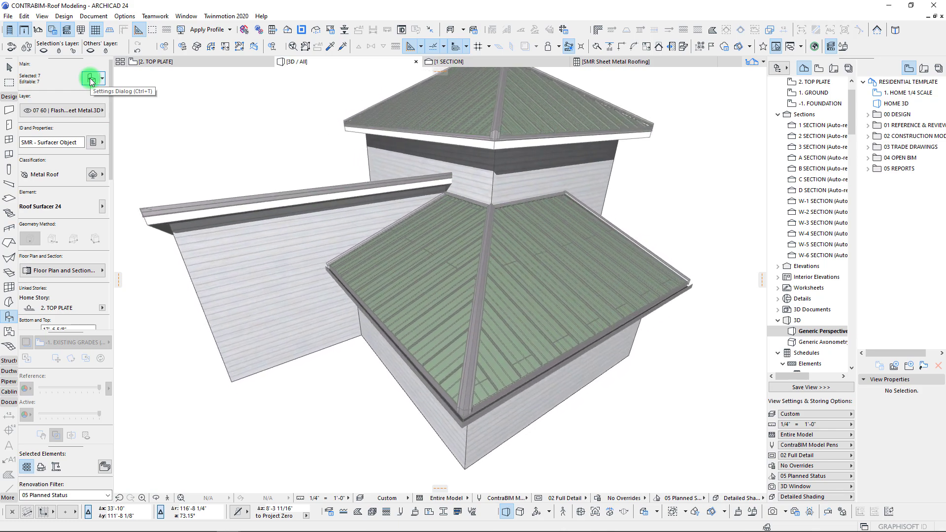
left_click(90, 78)
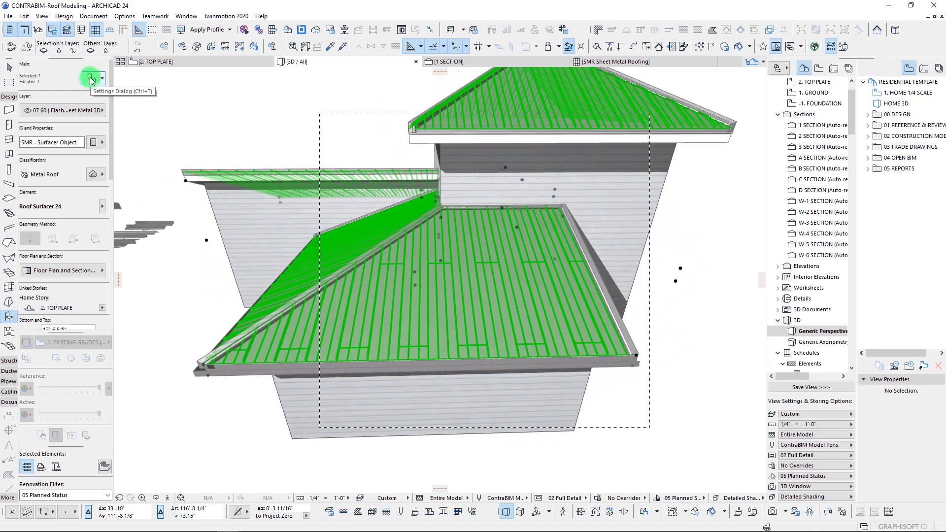
double_click(385, 193)
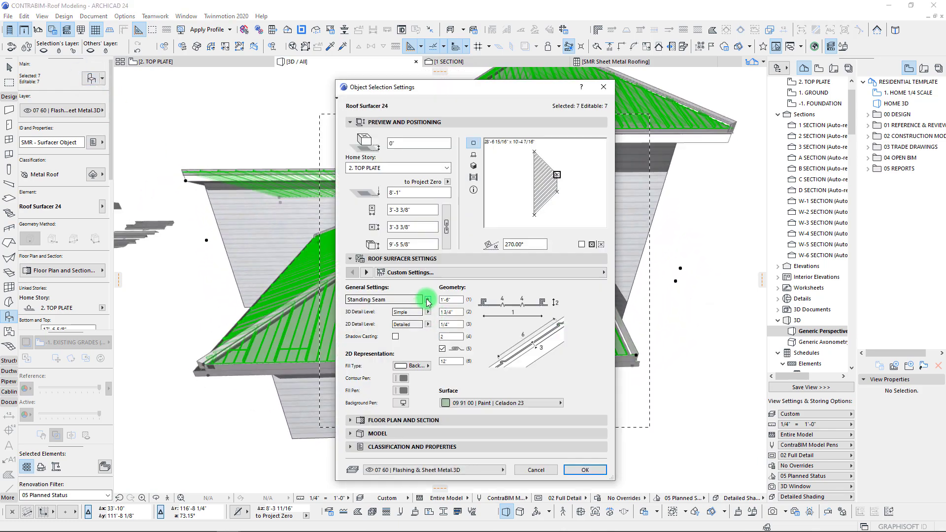
left_click(428, 301)
left_click(450, 317)
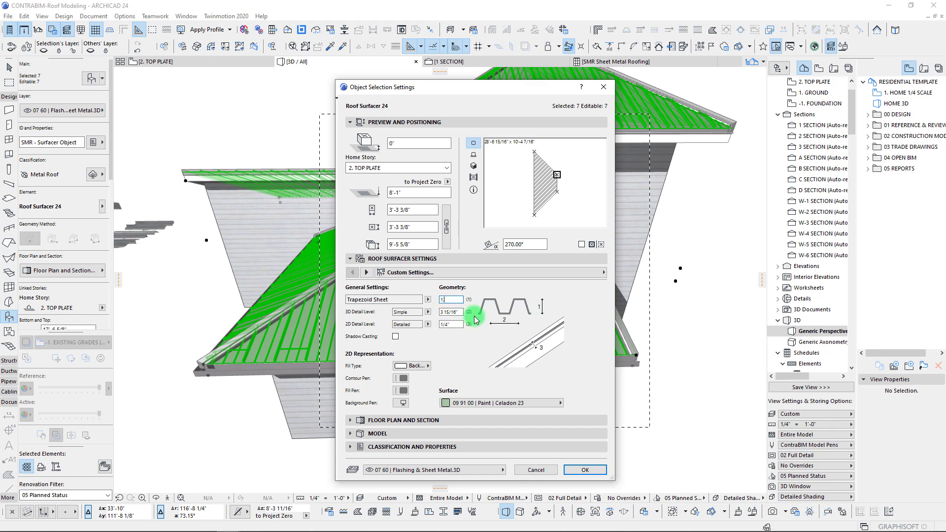
left_click(584, 470)
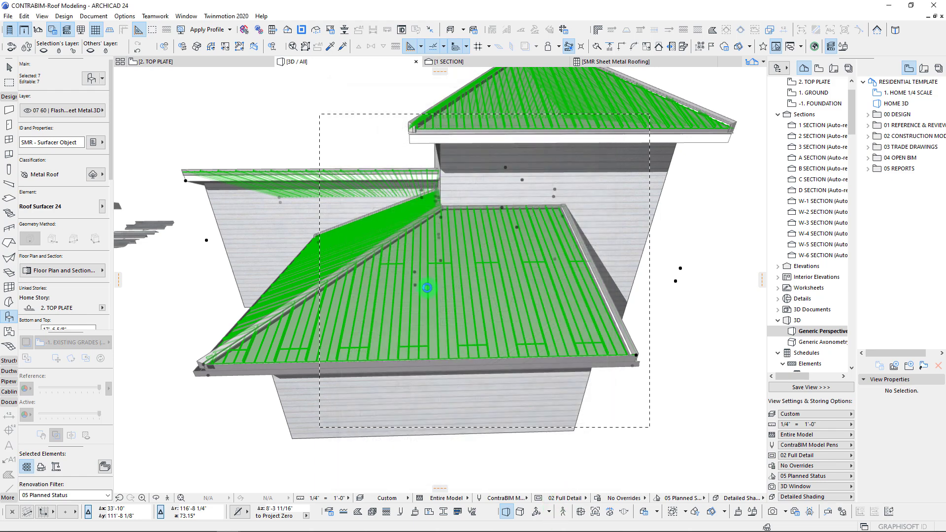
- Clear the selection and inspect the trapezoid sheet roofing across the building and the loose flashing profiles beside it
scroll(427, 288, "up", 10)
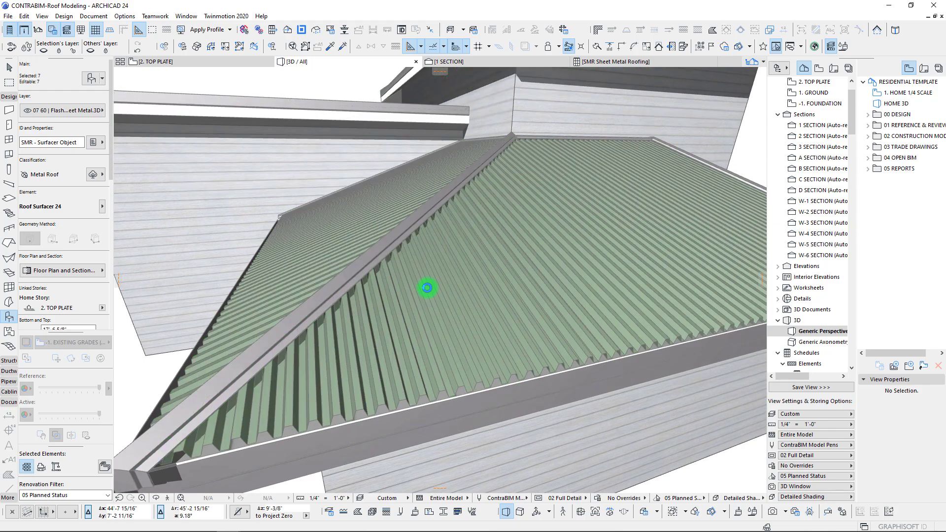
scroll(428, 288, "down", 10)
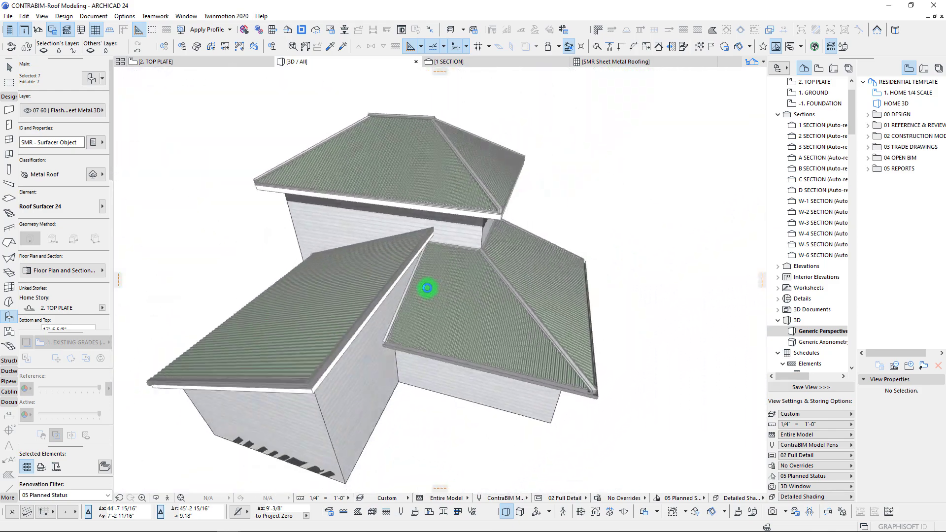
middle_click_drag(427, 288, 463, 297, "shift")
scroll(428, 288, "up", 3)
scroll(427, 287, "down", 3)
key("Escape")
scroll(464, 297, "up", 3)
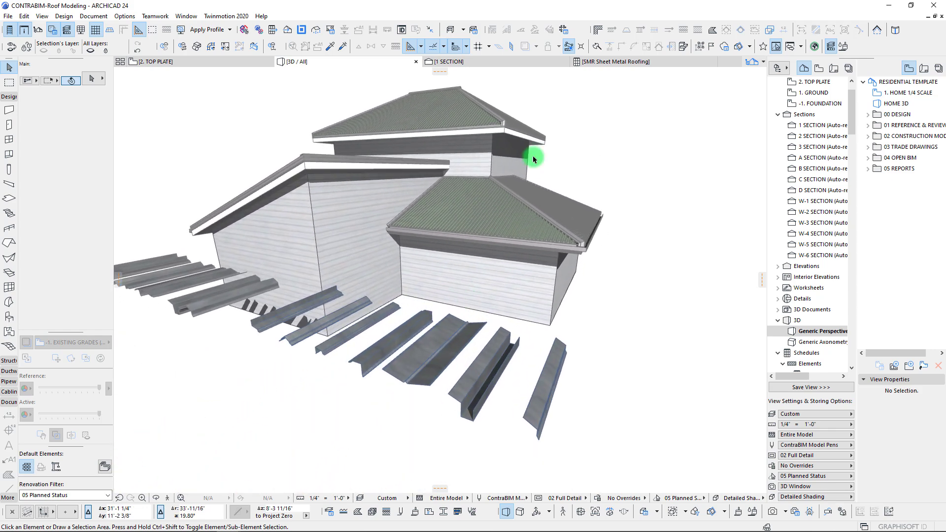
middle_click_drag(428, 177, 427, 177, "shift")
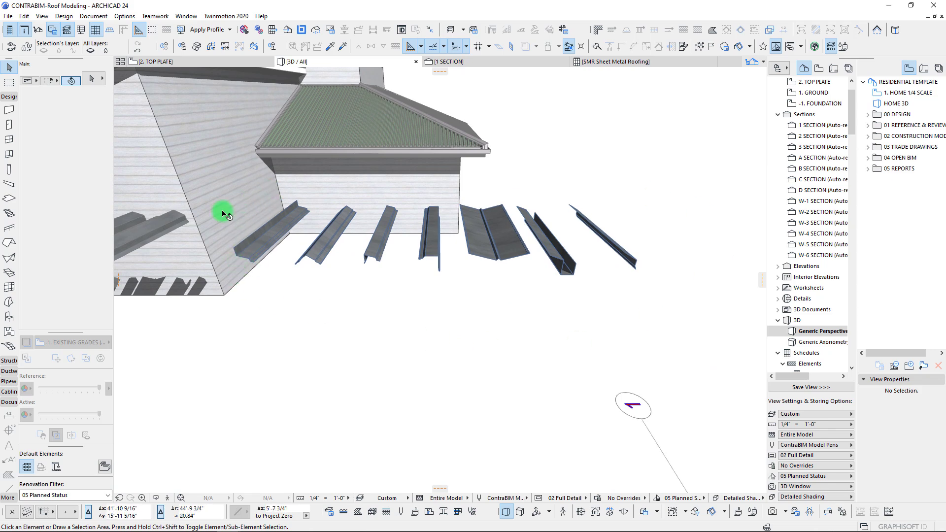
mouse_move(306, 266)
middle_mouse_down("shift")
mouse_move(527, 246)
mouse_move(330, 261)
mouse_move(526, 261)
mouse_move(543, 307)
mouse_move(271, 287)
middle_mouse_up("shift")
scroll(316, 265, "down", 3)
mouse_move(382, 316)
middle_mouse_down("shift")
mouse_move(308, 326)
mouse_move(330, 389)
mouse_move(362, 403)
middle_mouse_up("shift")
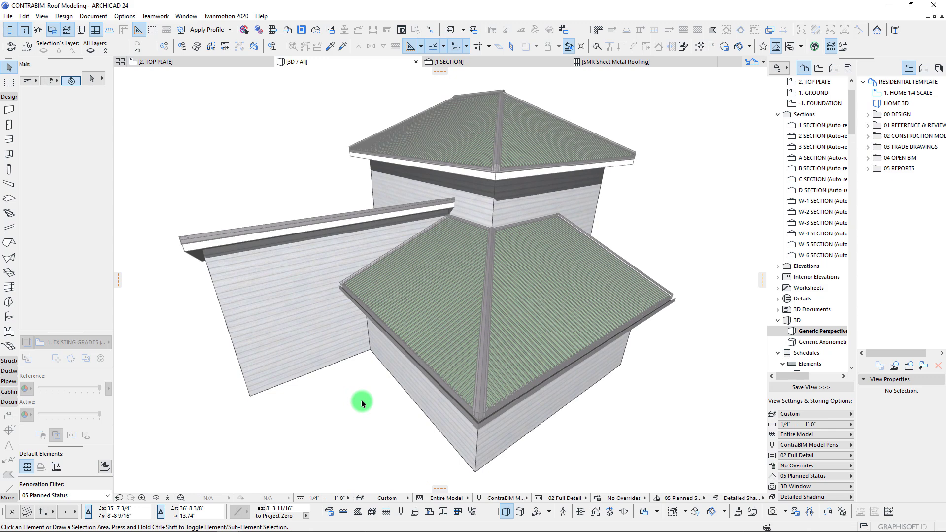